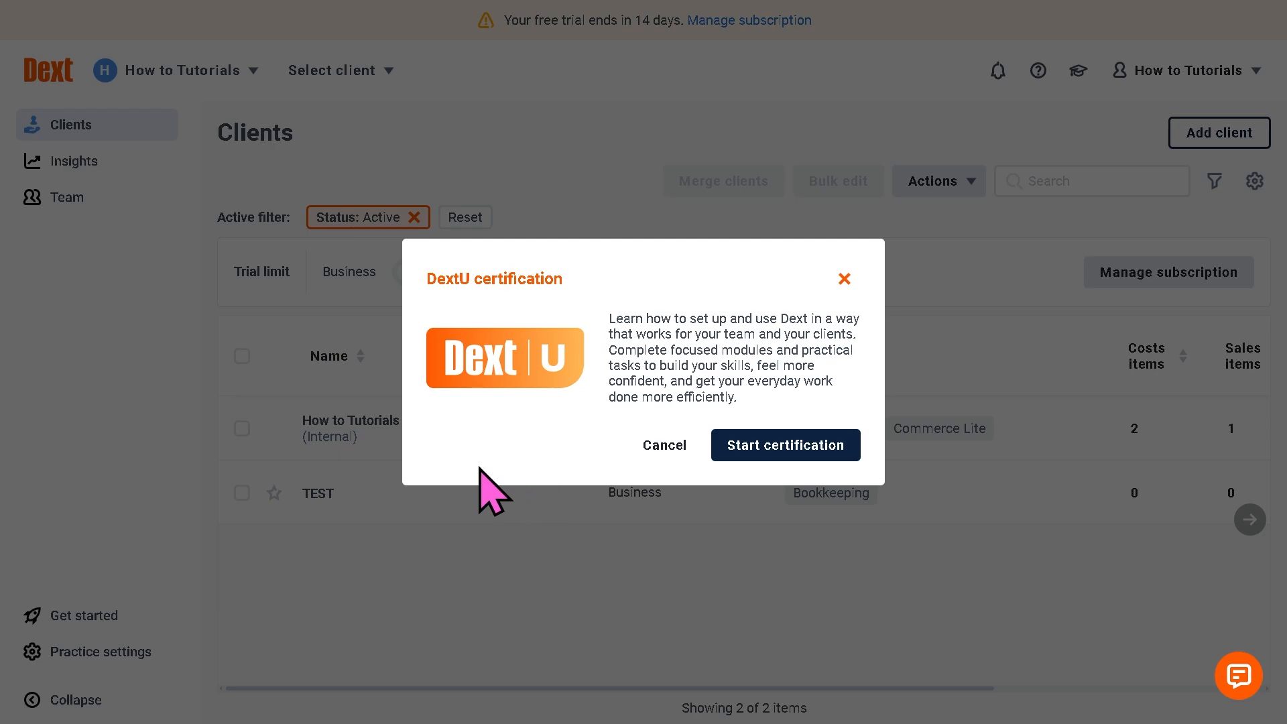
Dismiss the DextU certification offer to return to the Clients list in full-screen view
left_click(140, 422)
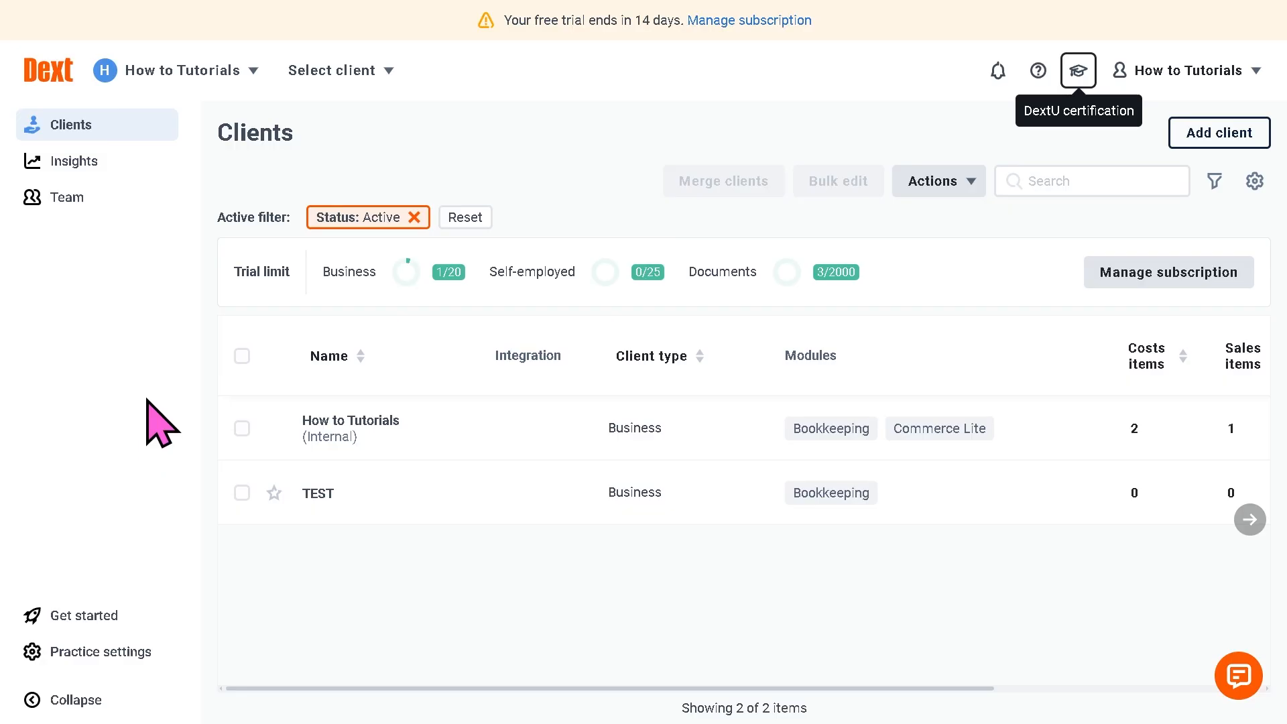
key("F11")
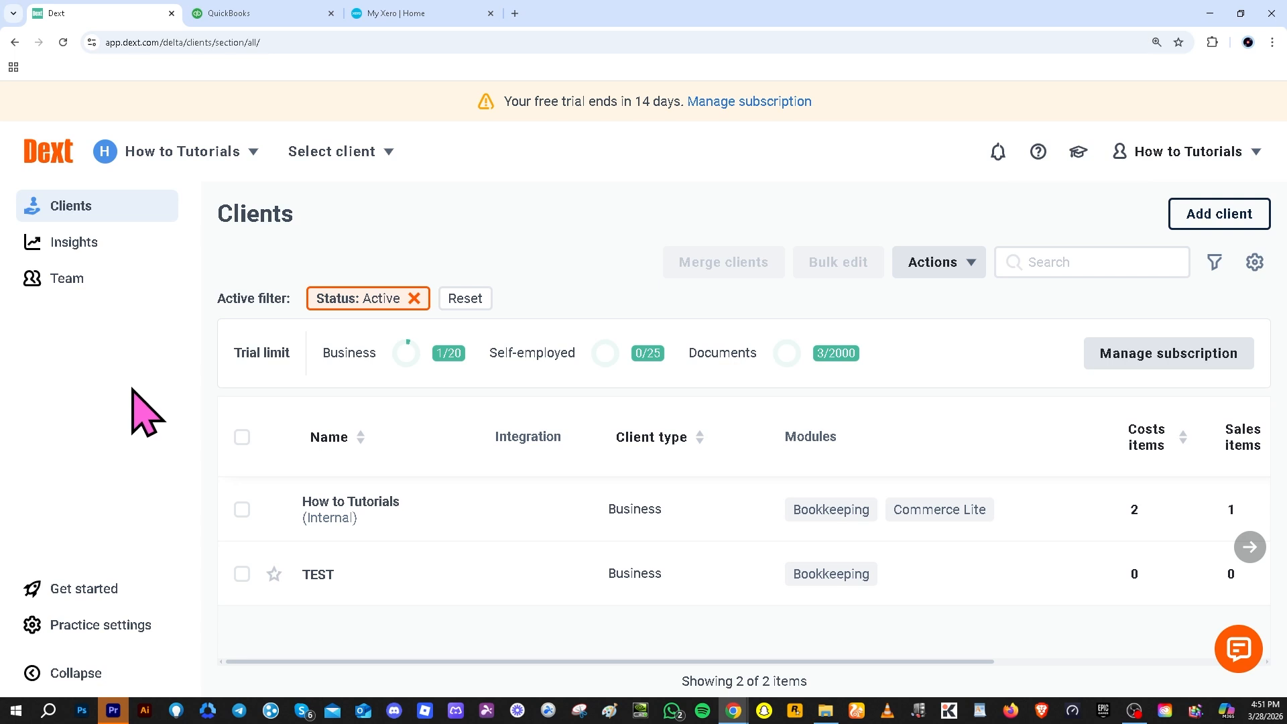
key("F11")
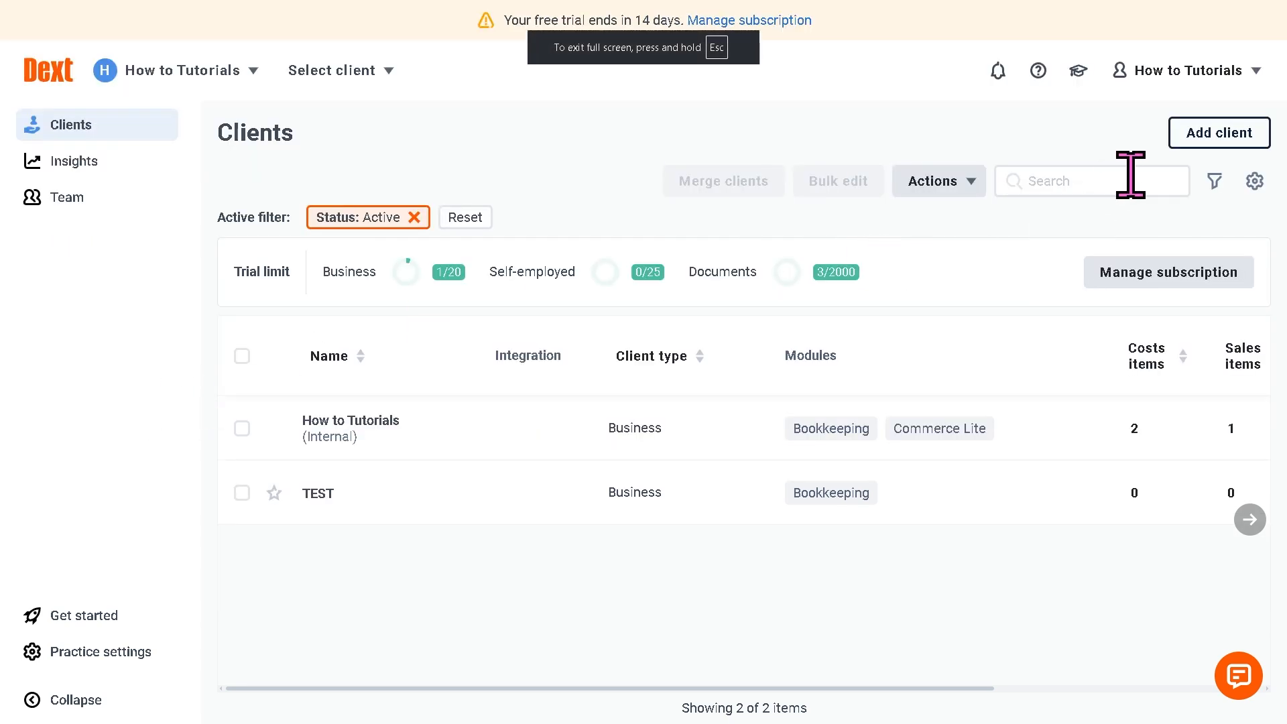
Add a new client using the Self-employed client solution
left_click(1218, 141)
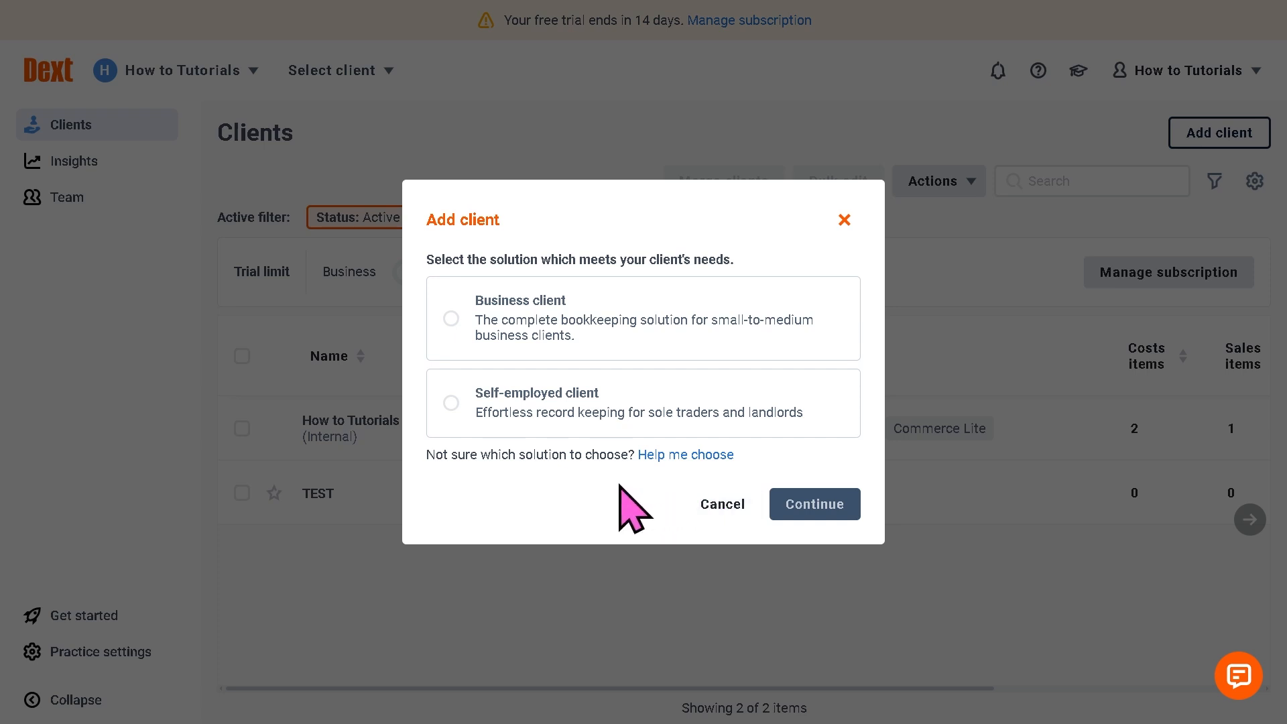
left_click(451, 402)
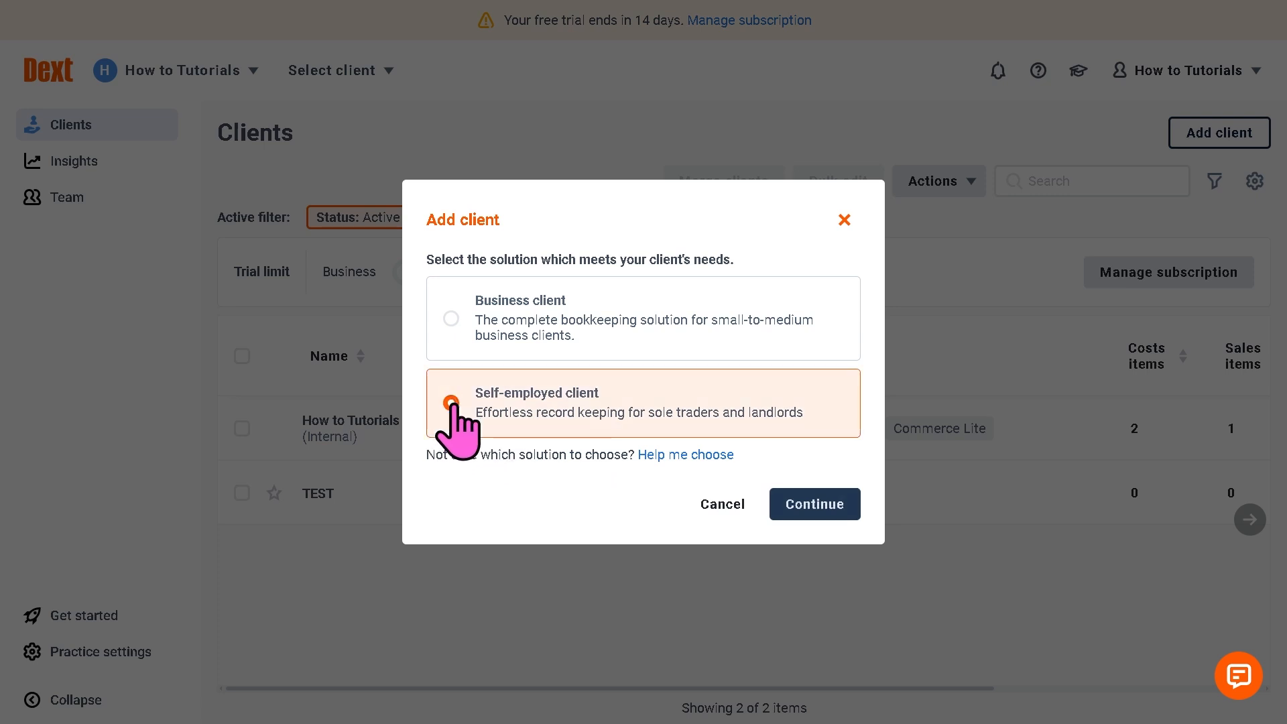
left_click(848, 518)
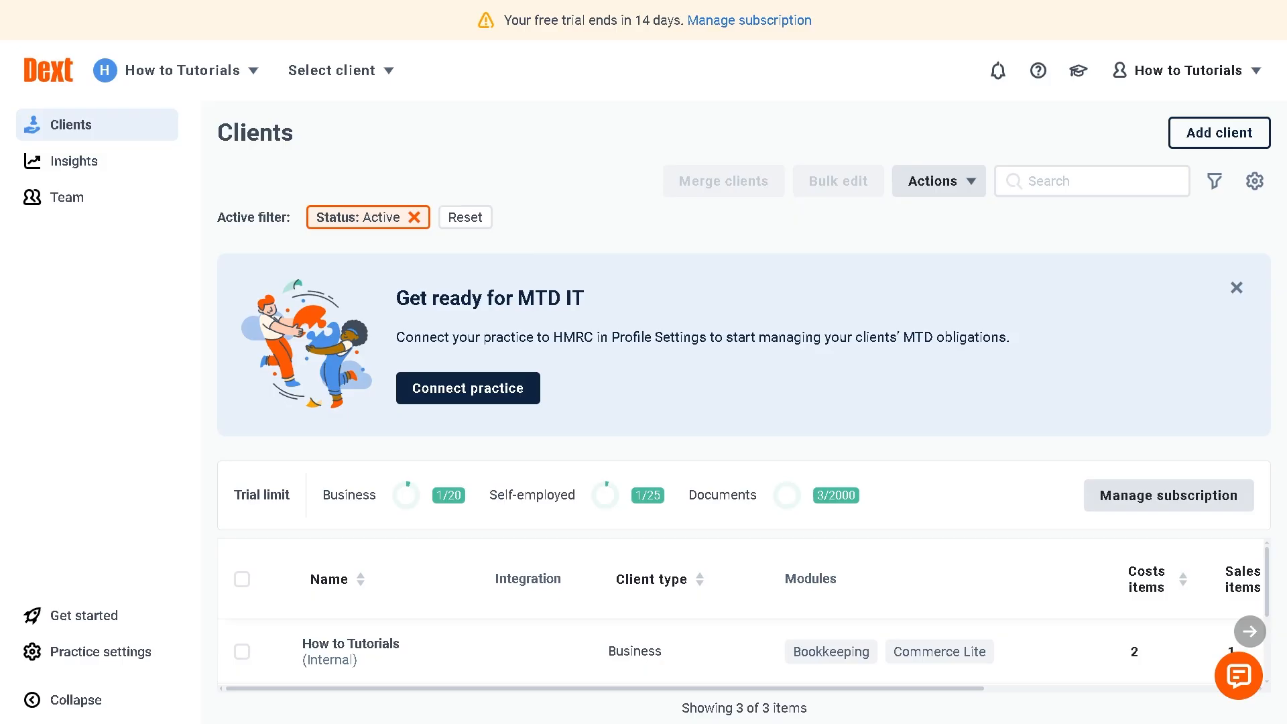
Open the newly added individual client from the Clients list and go to its business settings
scroll(570, 636, "down", 2)
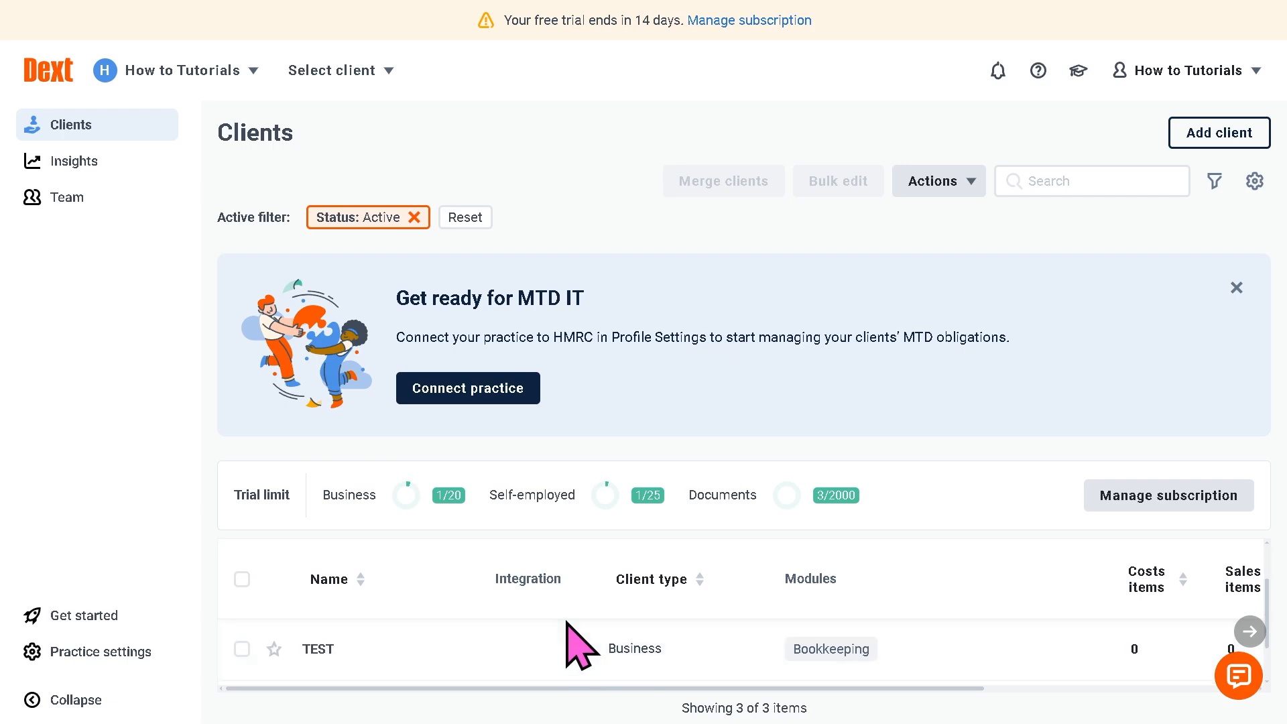
scroll(566, 622, "down", 1)
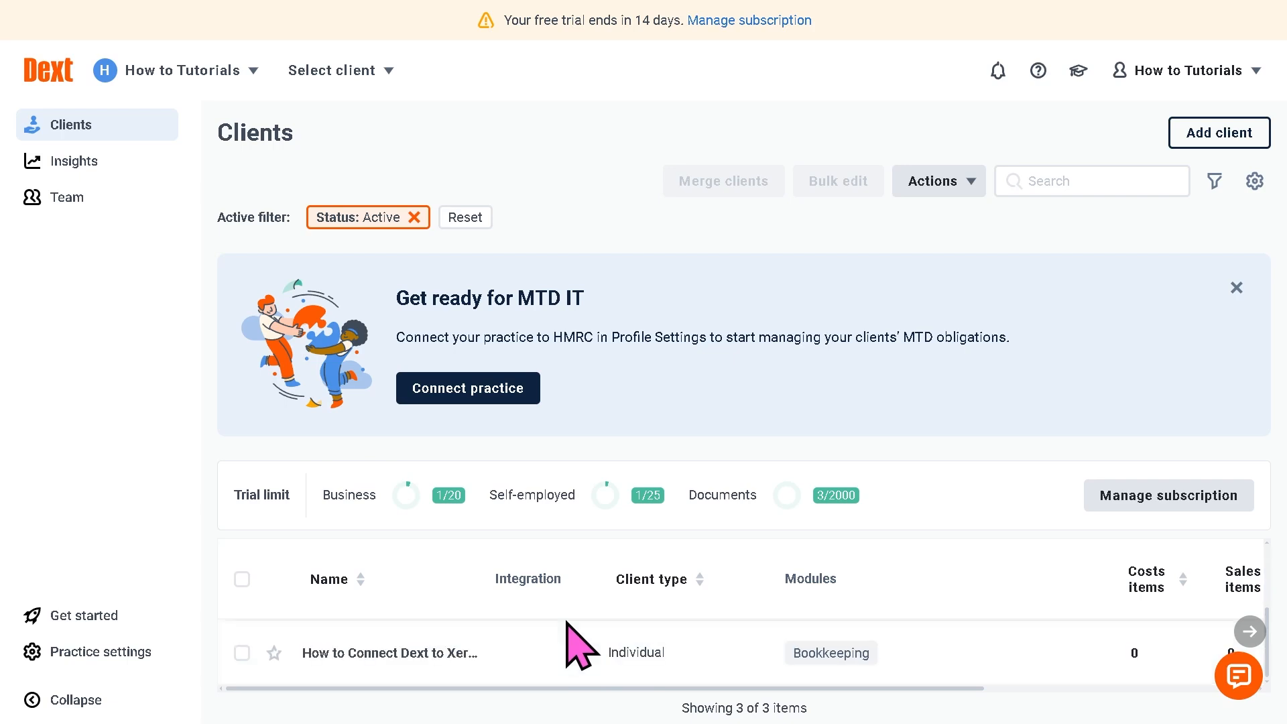
left_click(433, 653)
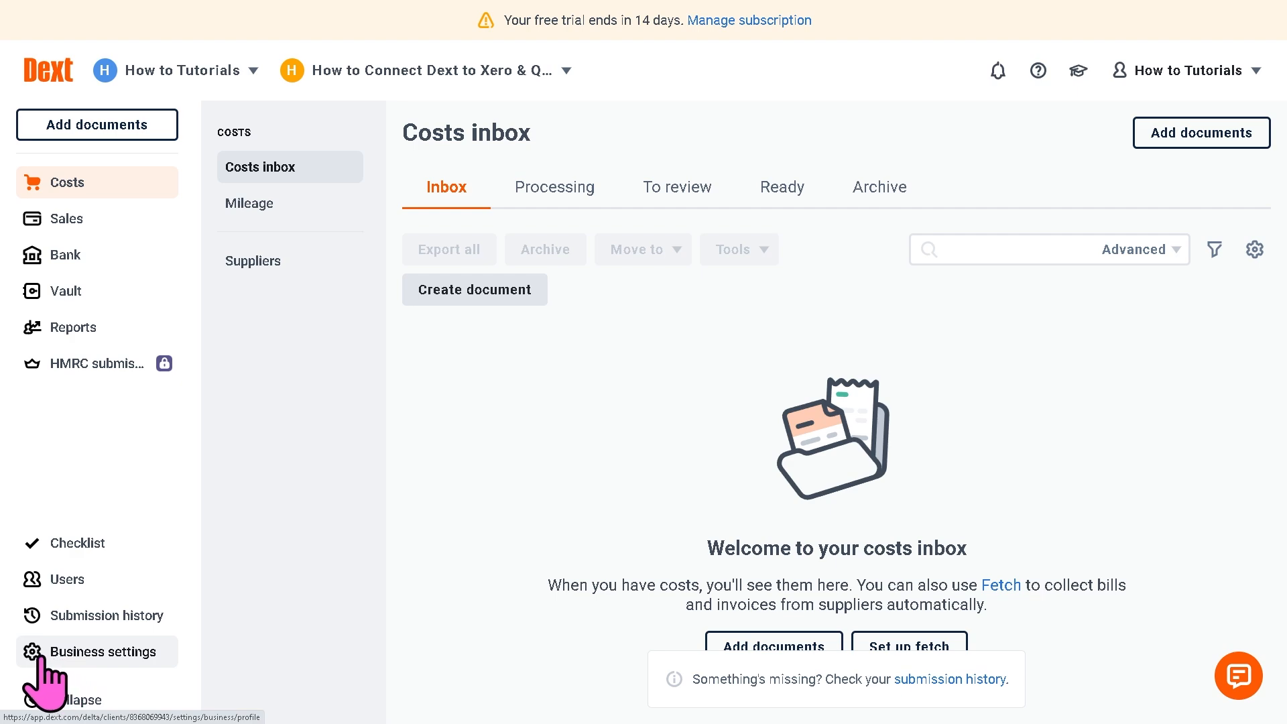
left_click(37, 680)
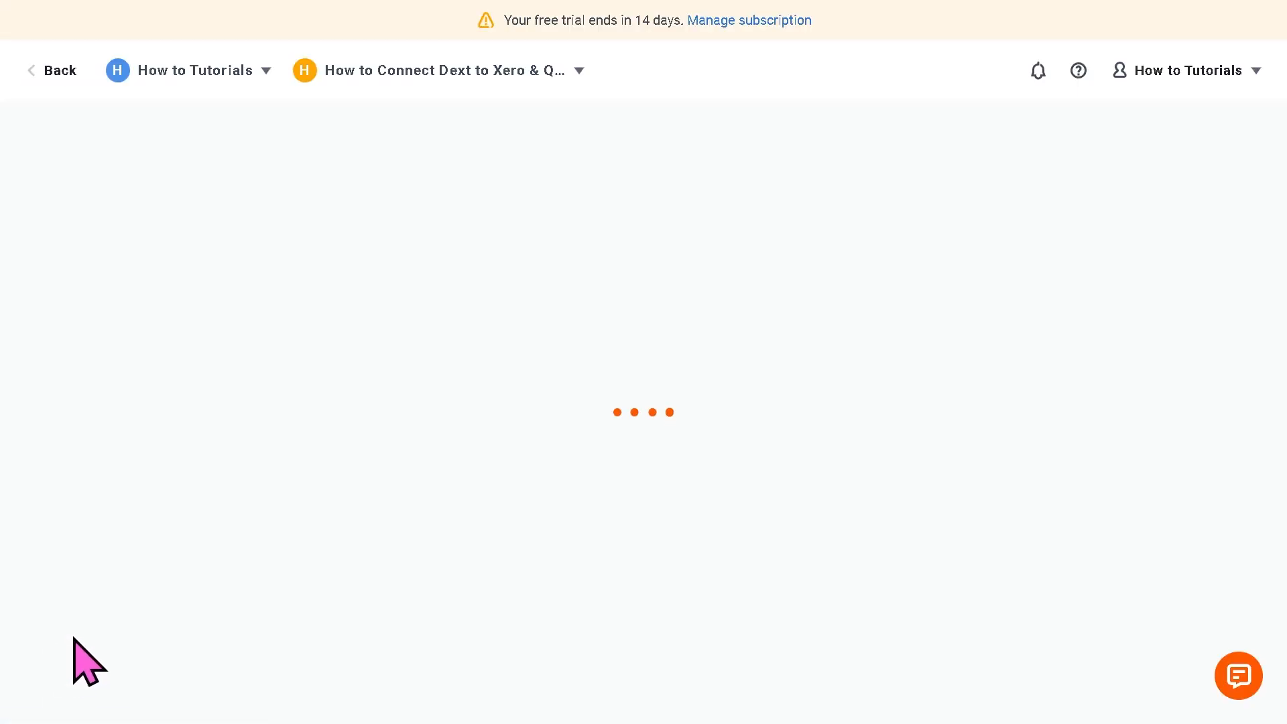
Connect Xero as the practice's accounting software, select the organisation to link and finish the integration
left_click(107, 153)
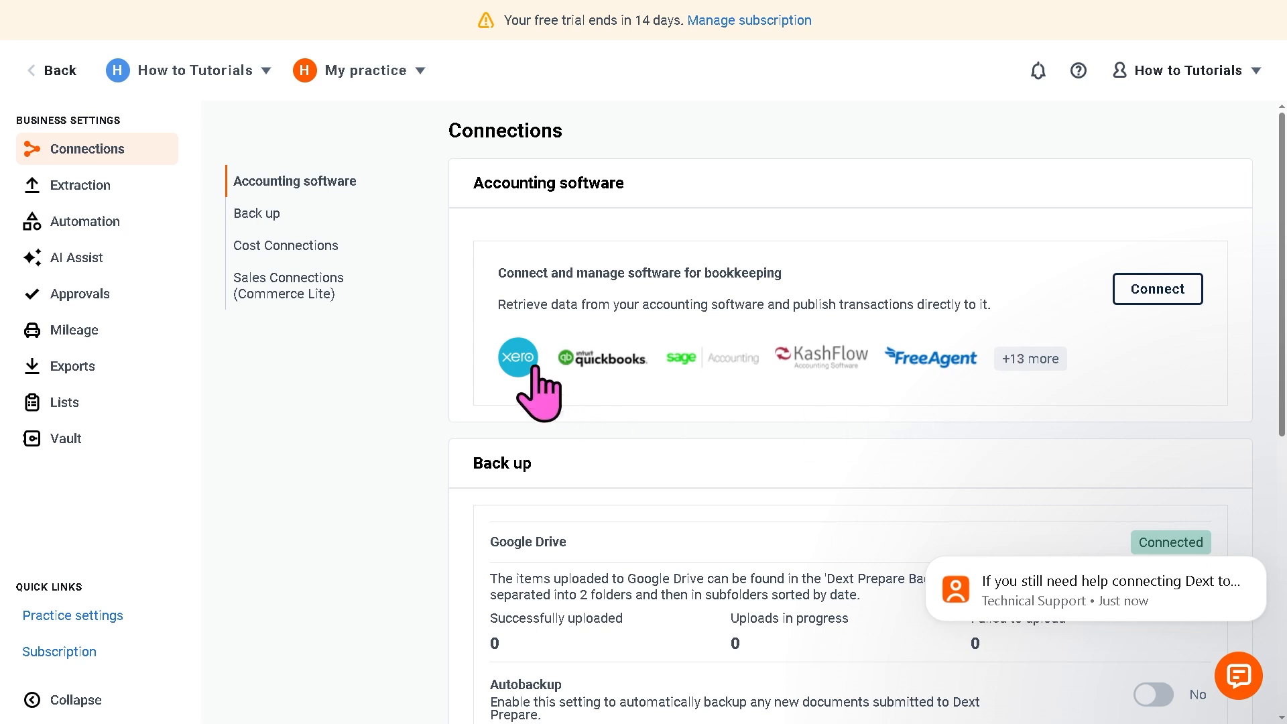
left_click(1151, 305)
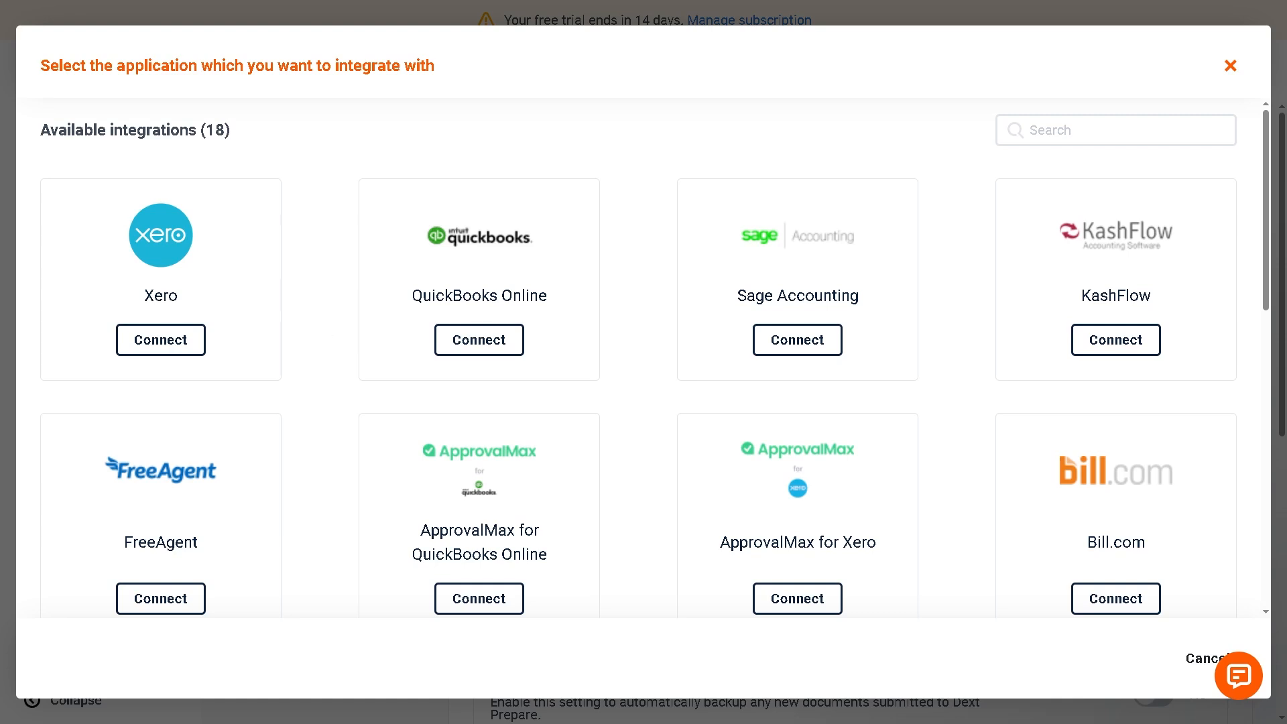
left_click(163, 349)
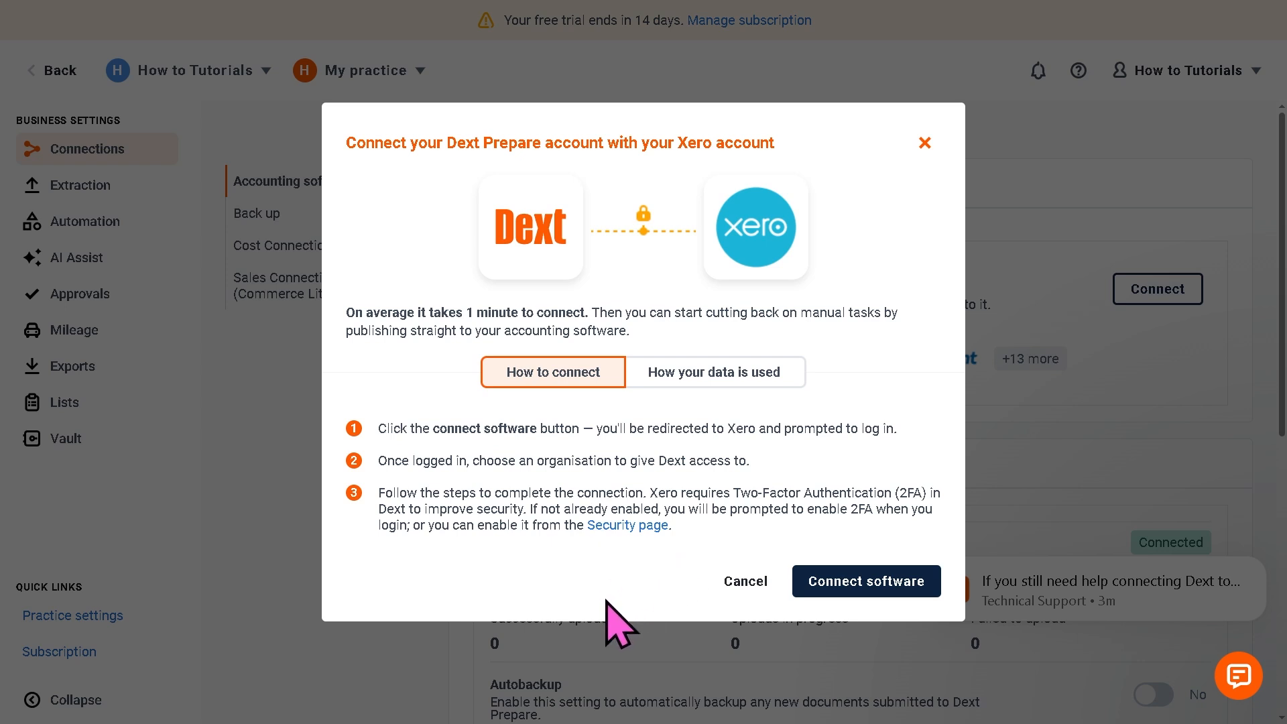
left_click(889, 585)
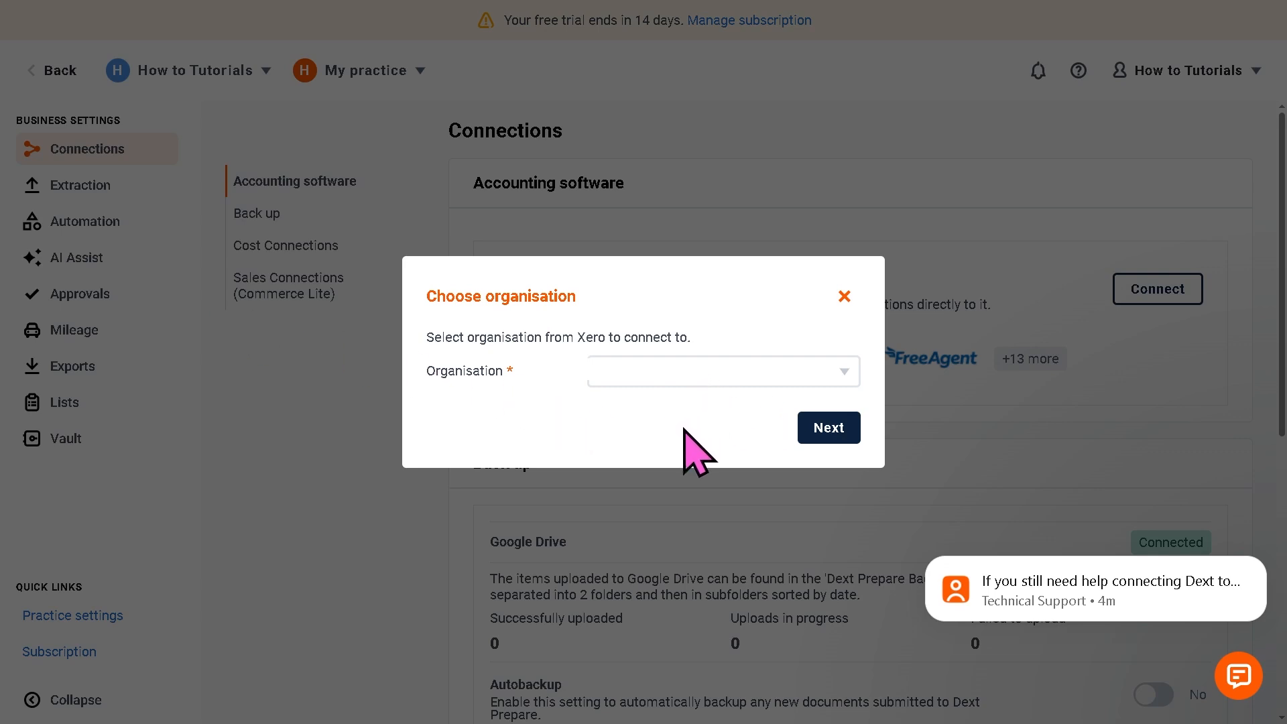
left_click(838, 426)
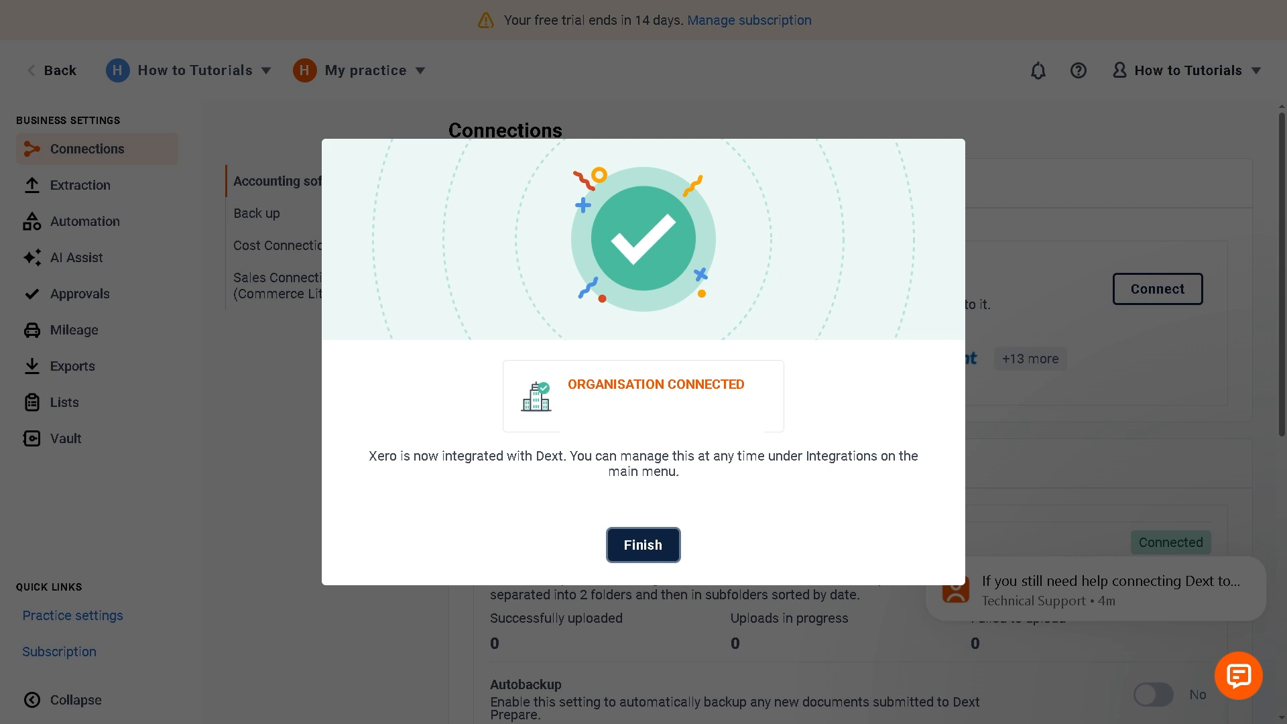
left_click(660, 555)
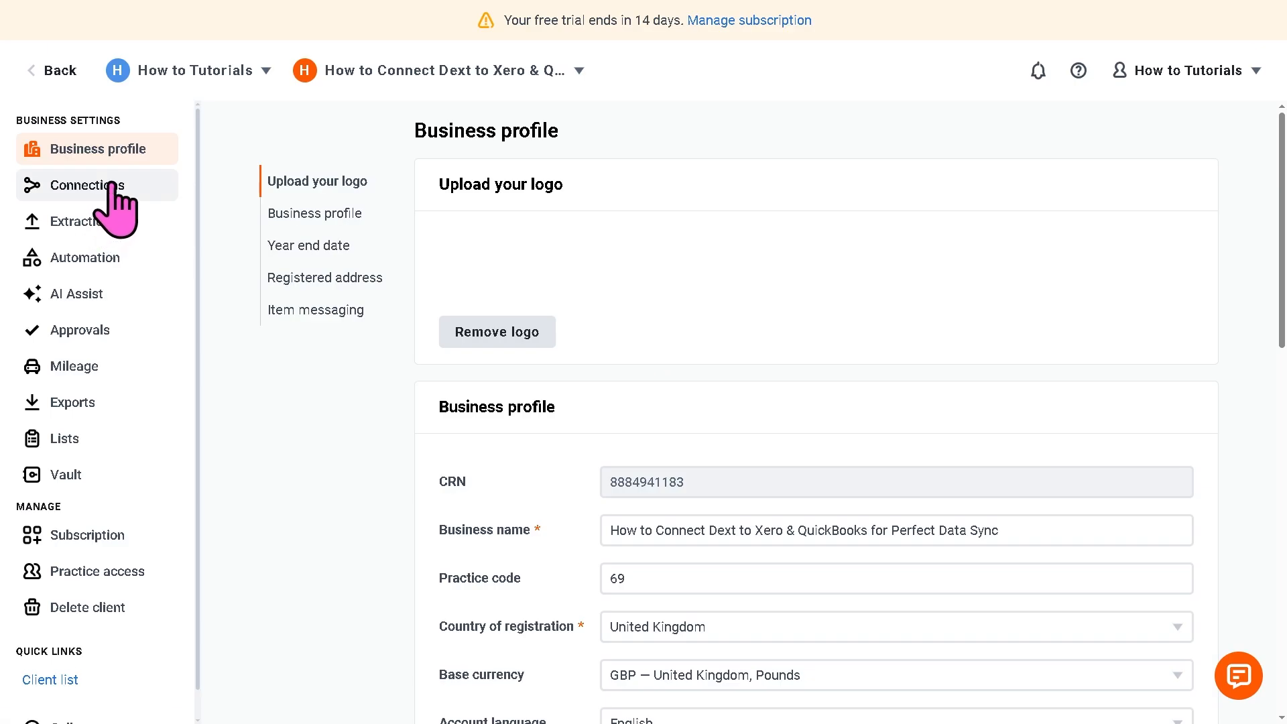
Connect QuickBooks Online as the client's accounting software from its Connections settings and authorise the company
left_click(113, 187)
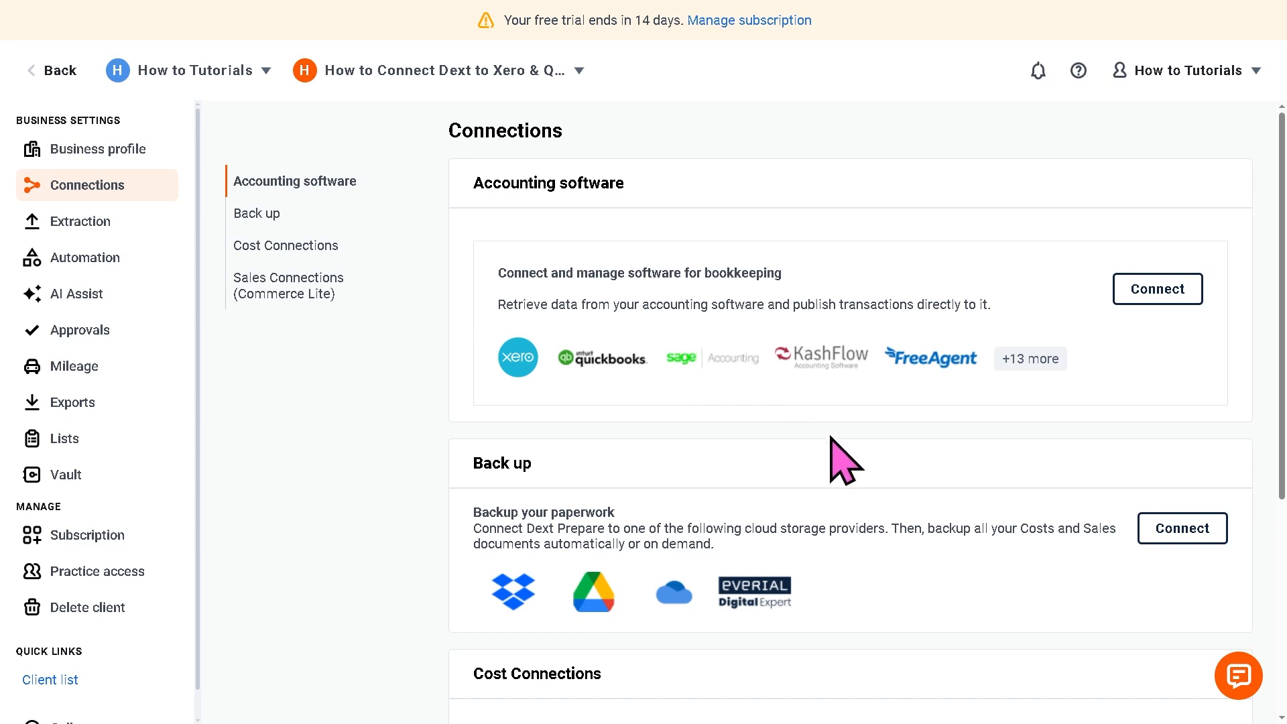
left_click(1179, 298)
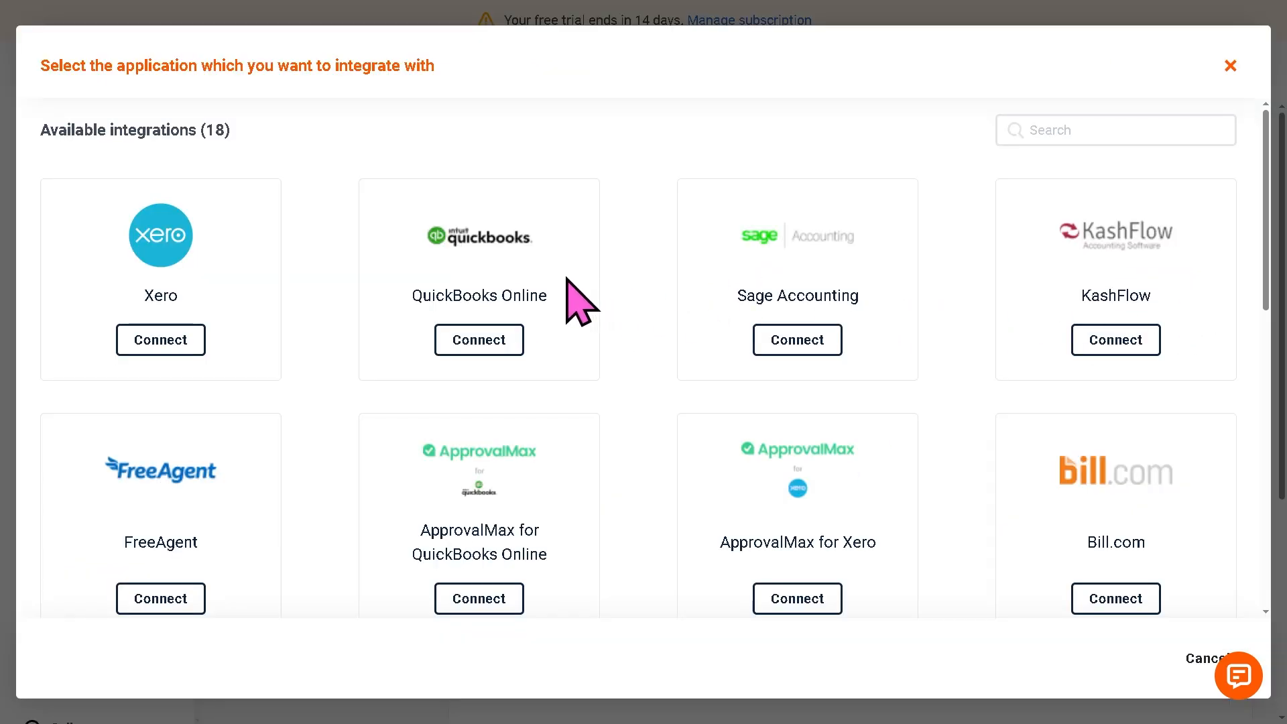
left_click(496, 350)
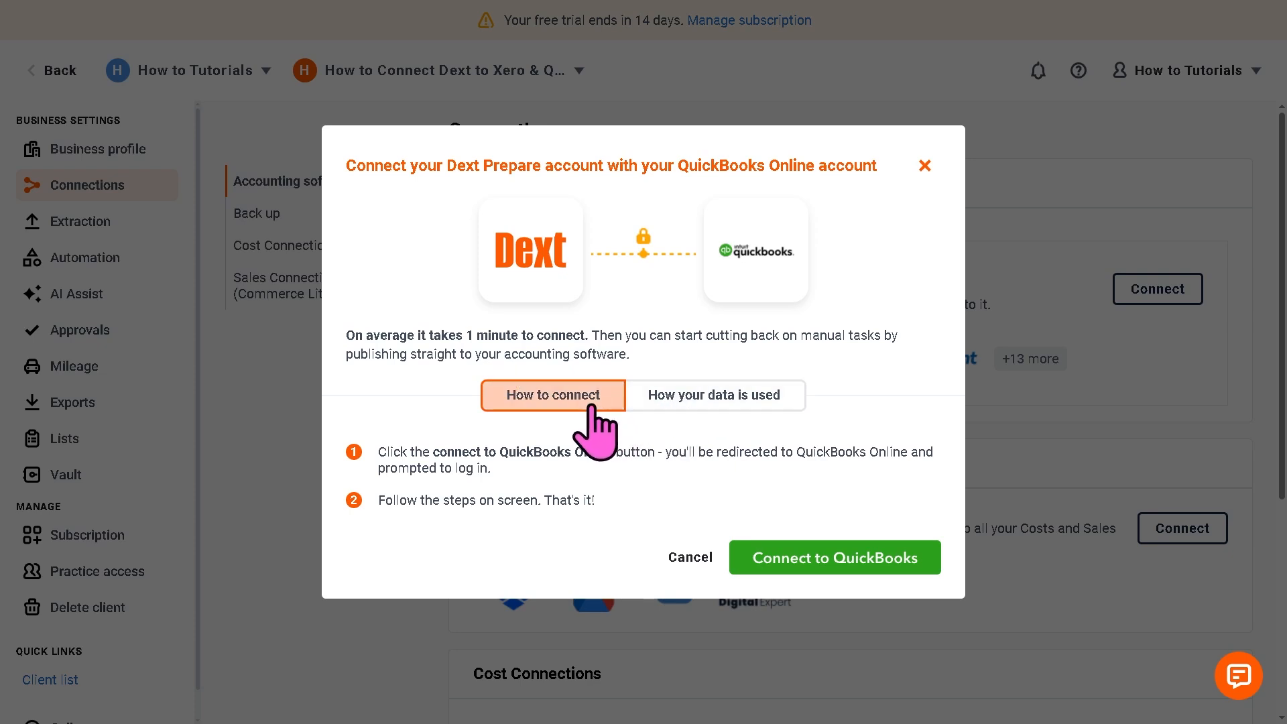
left_click(851, 562)
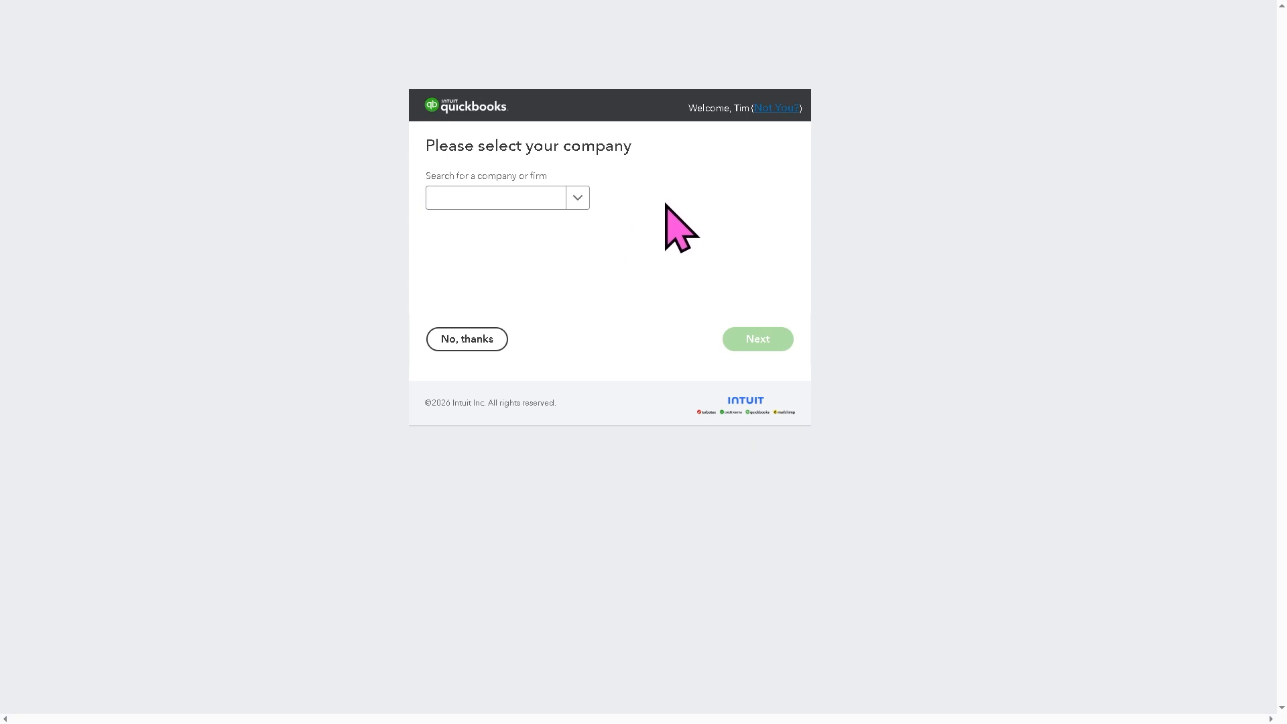
left_click(502, 345)
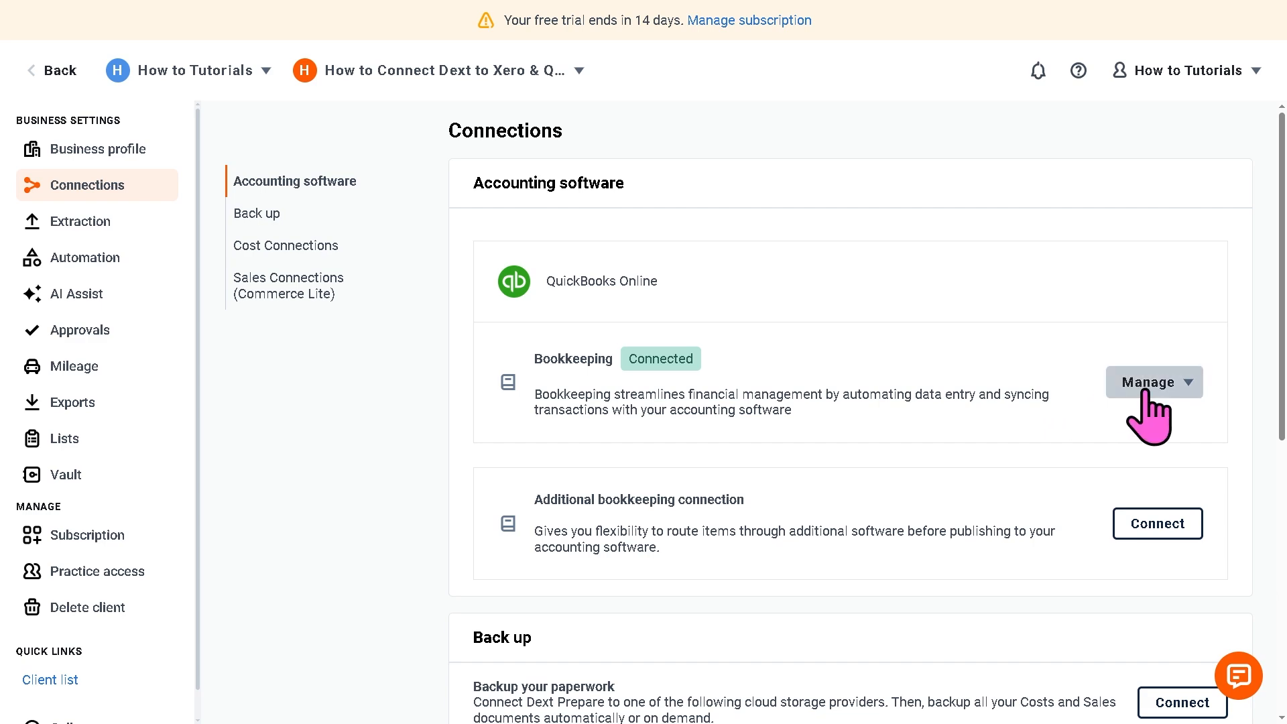
Open the QuickBooks Online bookkeeping connection's settings and review the default publishing destinations offered for costs
left_click(1185, 390)
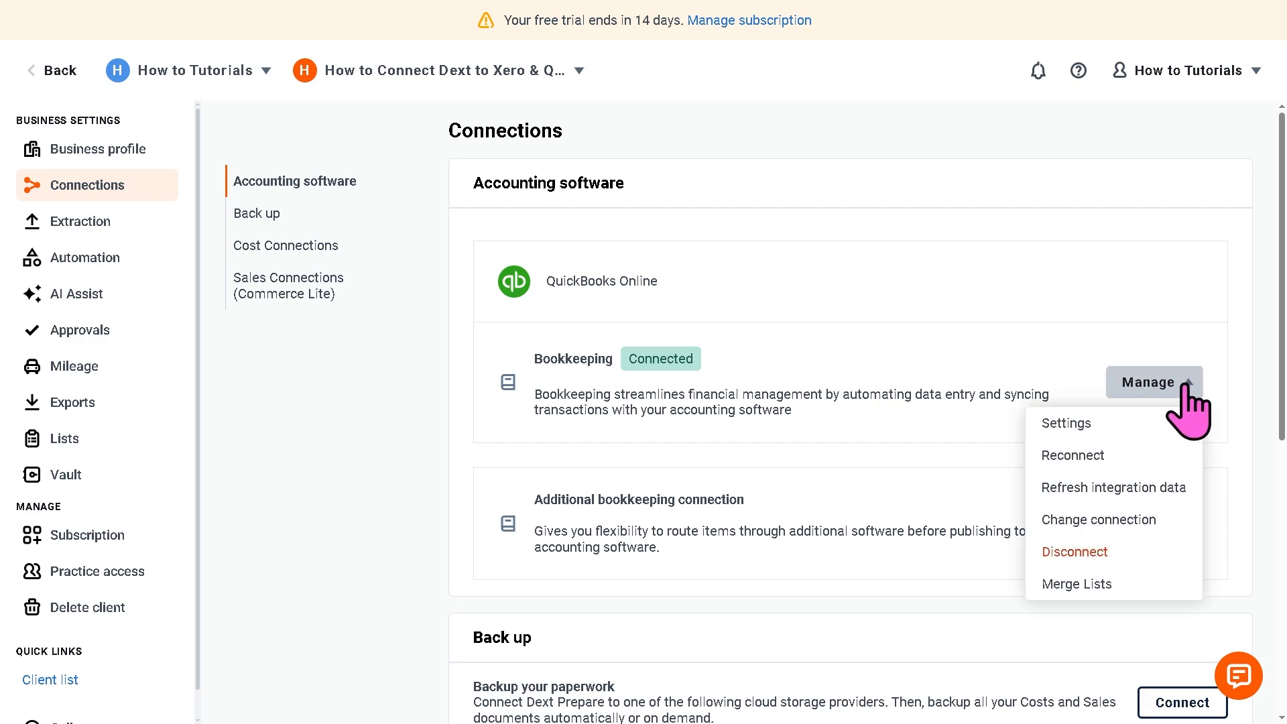
left_click(1079, 427)
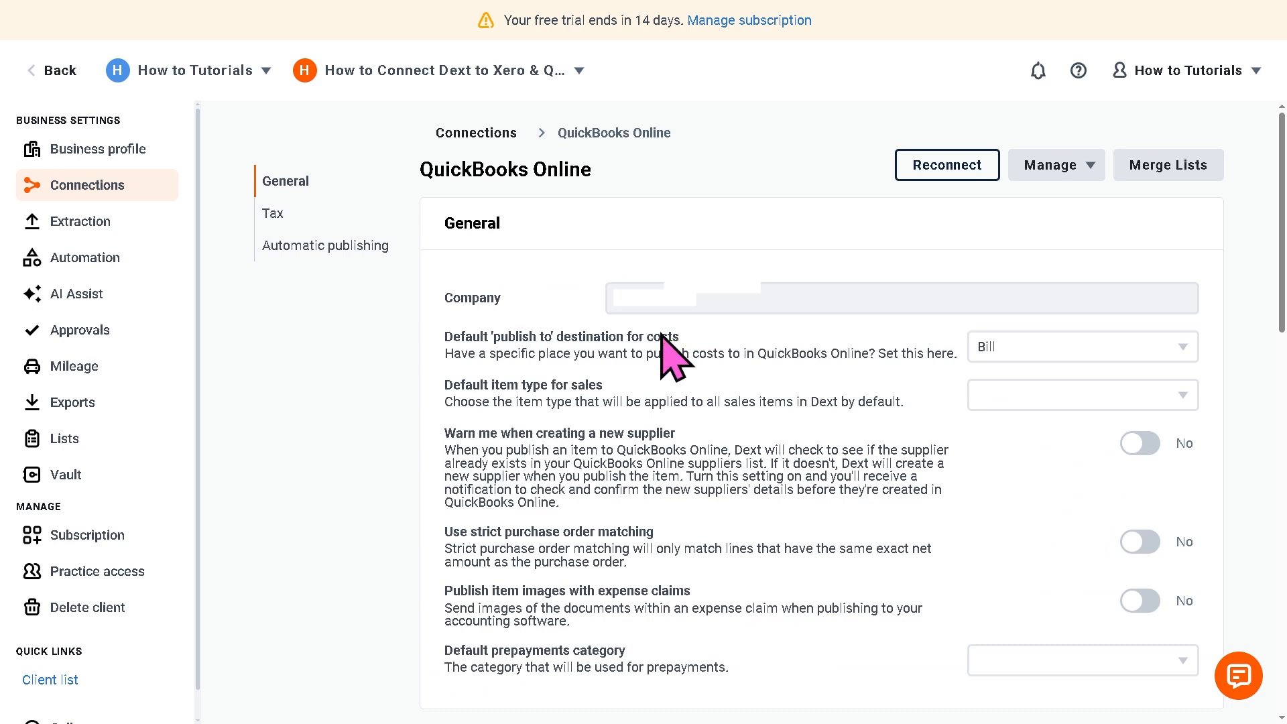
left_click(1164, 355)
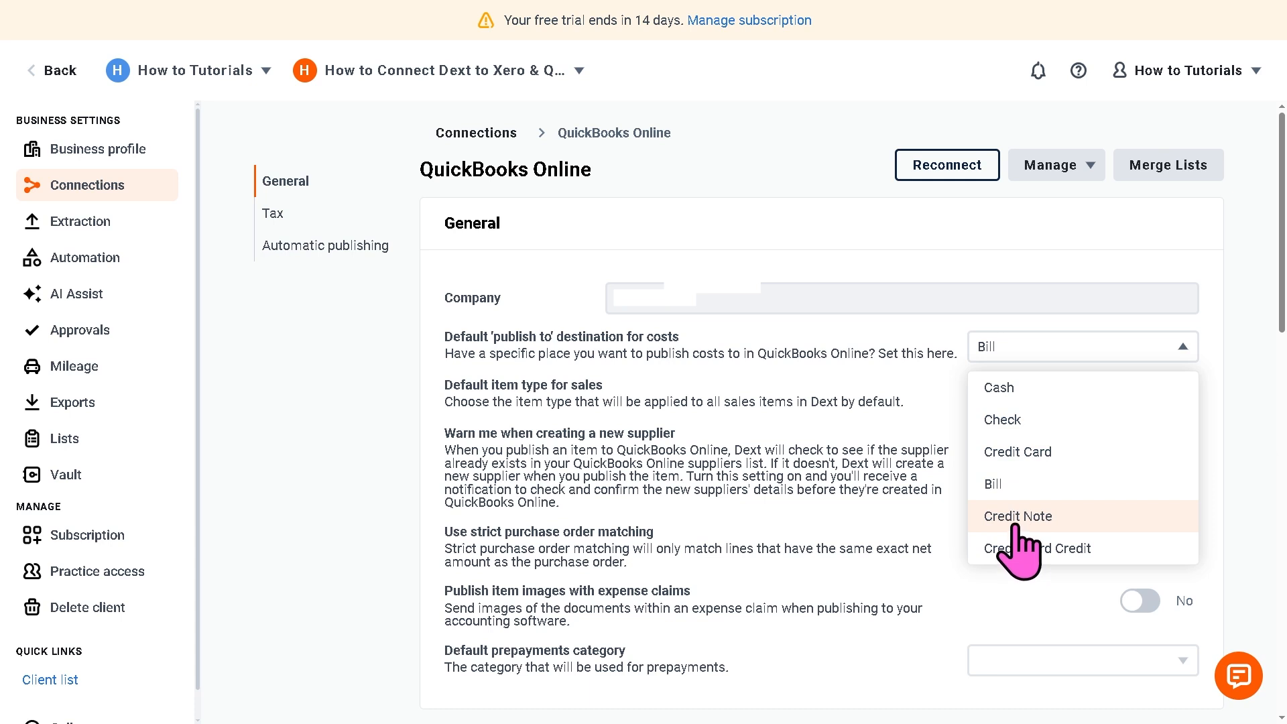
left_click(683, 381)
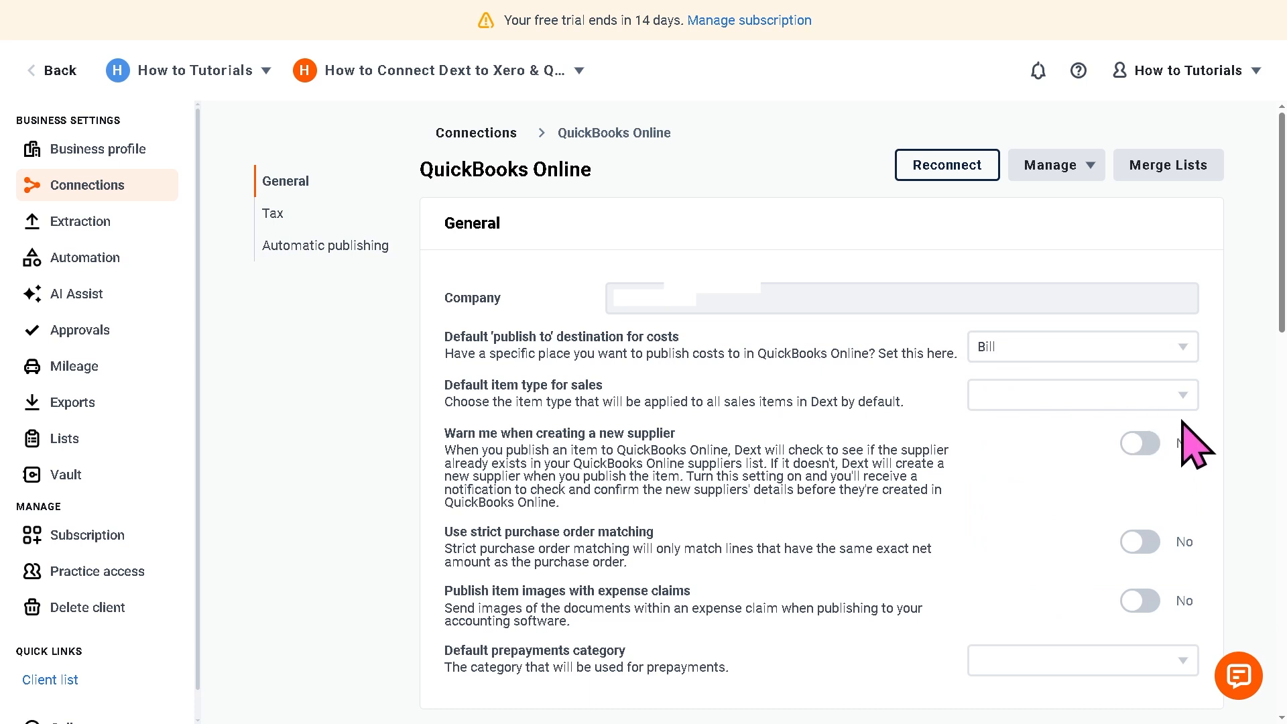
Set the default sales item type to Sales invoice and enable new-supplier warnings, strict purchase order matching and item images with expense claims
left_click(1183, 397)
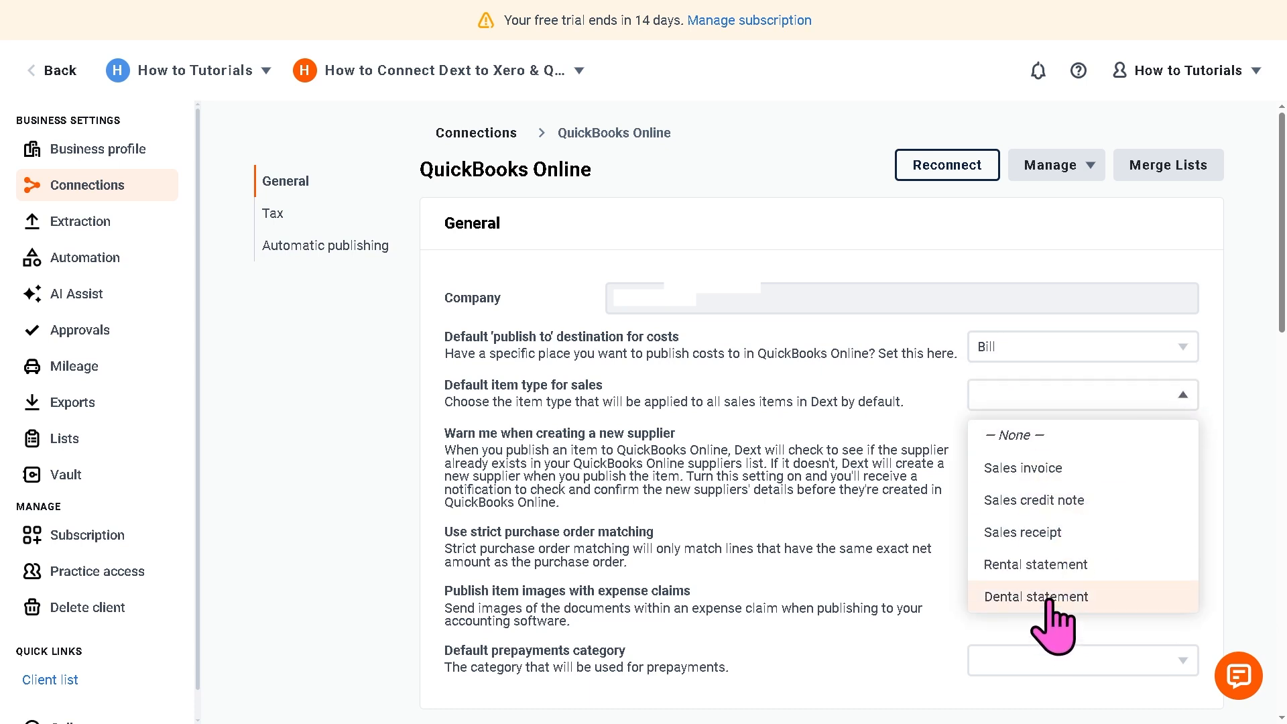
left_click(1015, 473)
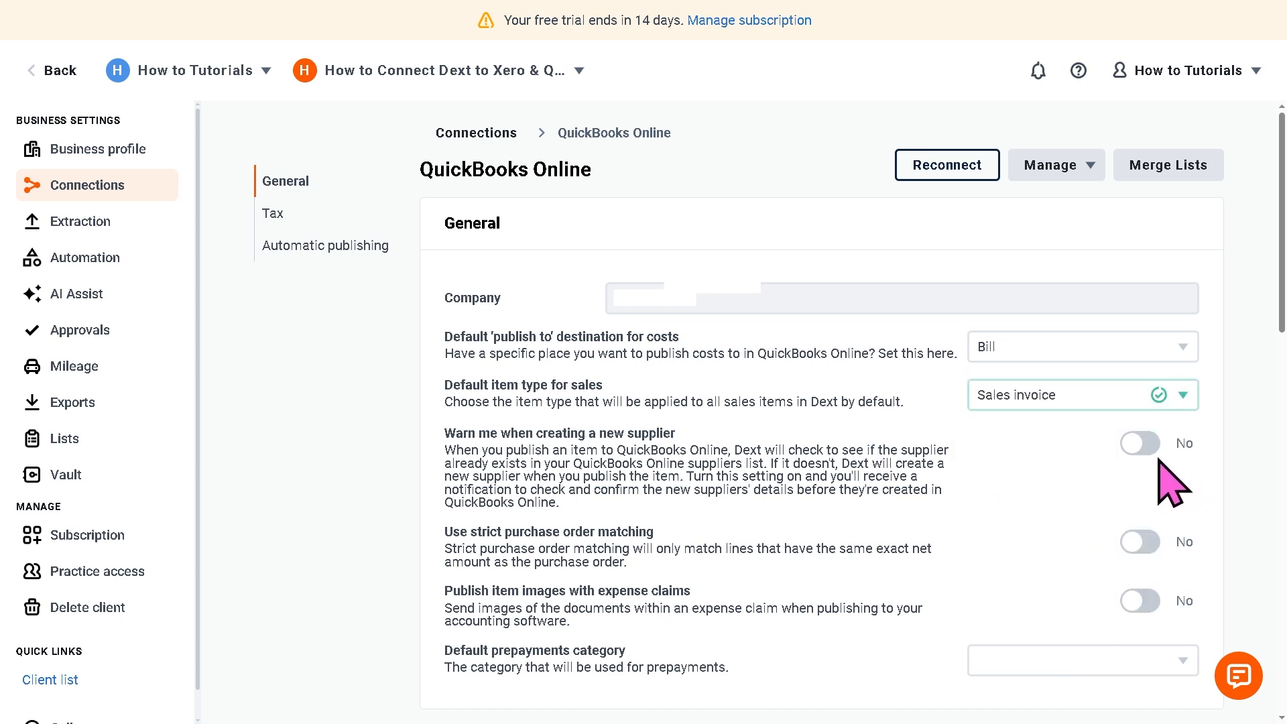
left_click(1139, 443)
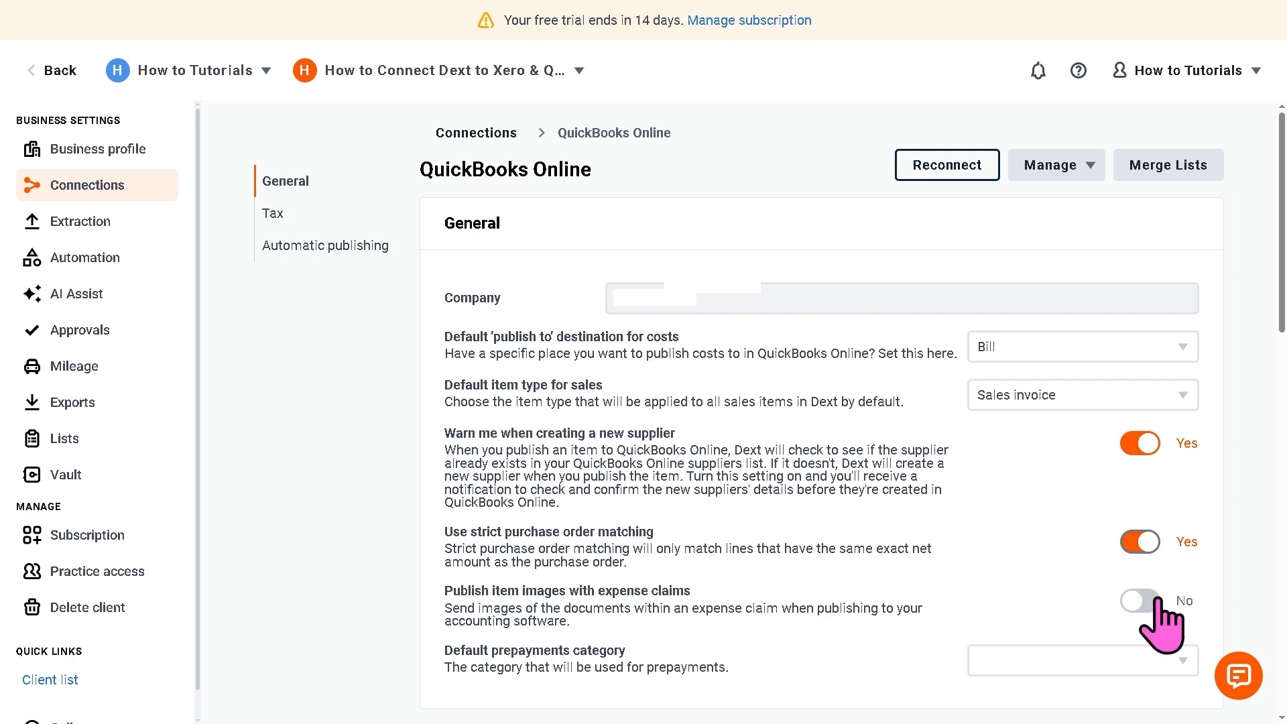
left_click(1147, 598)
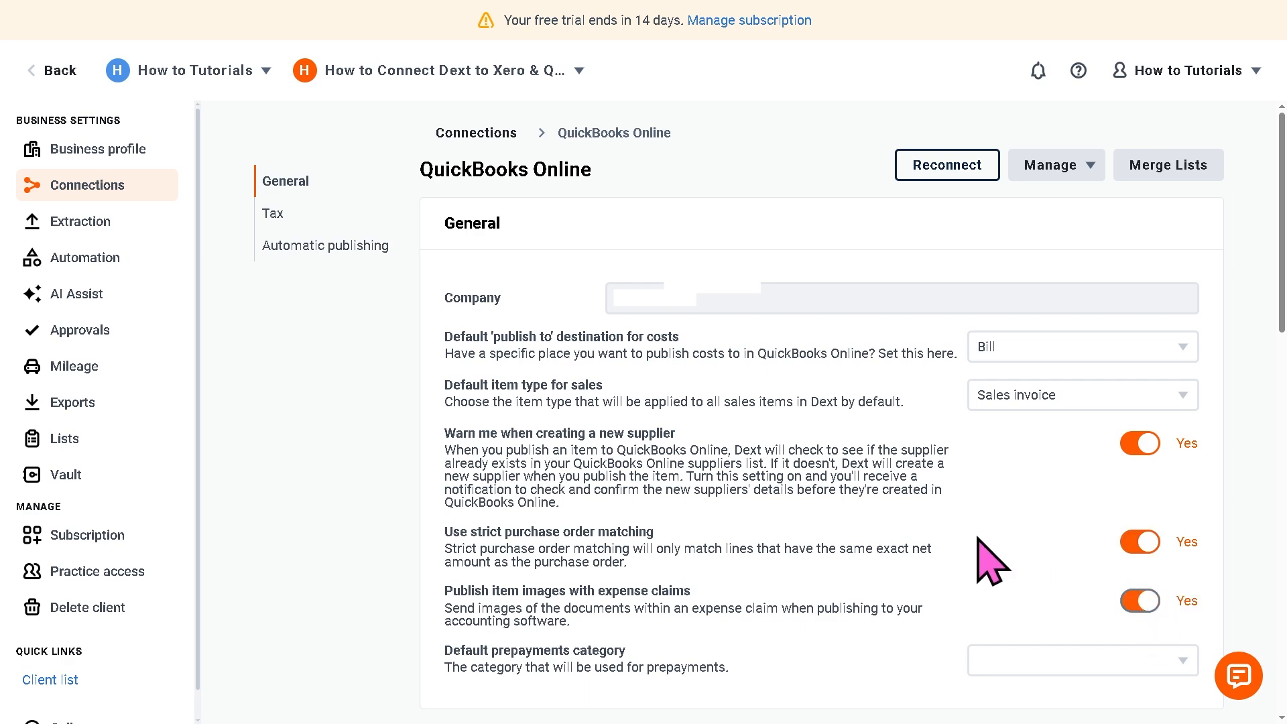
Turn on automatic publishing of all items to QuickBooks Online and confirm the change
scroll(991, 561, "down", 5)
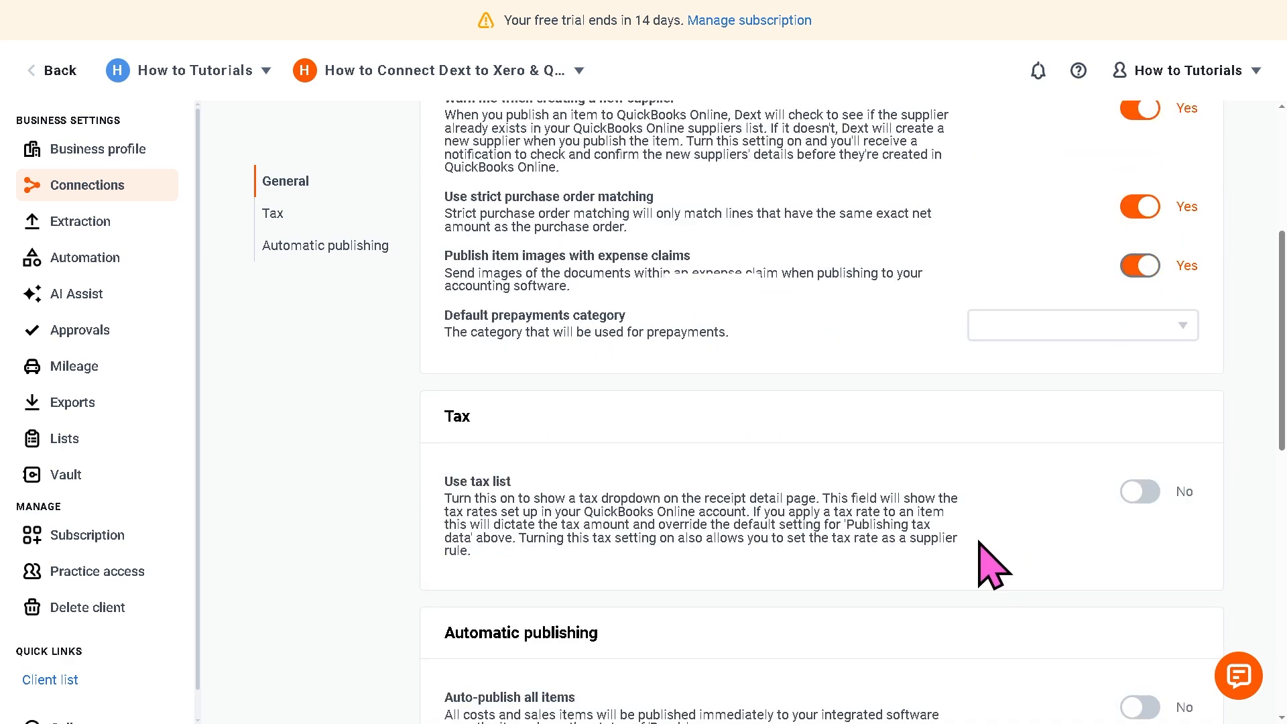
scroll(978, 544, "down", 2)
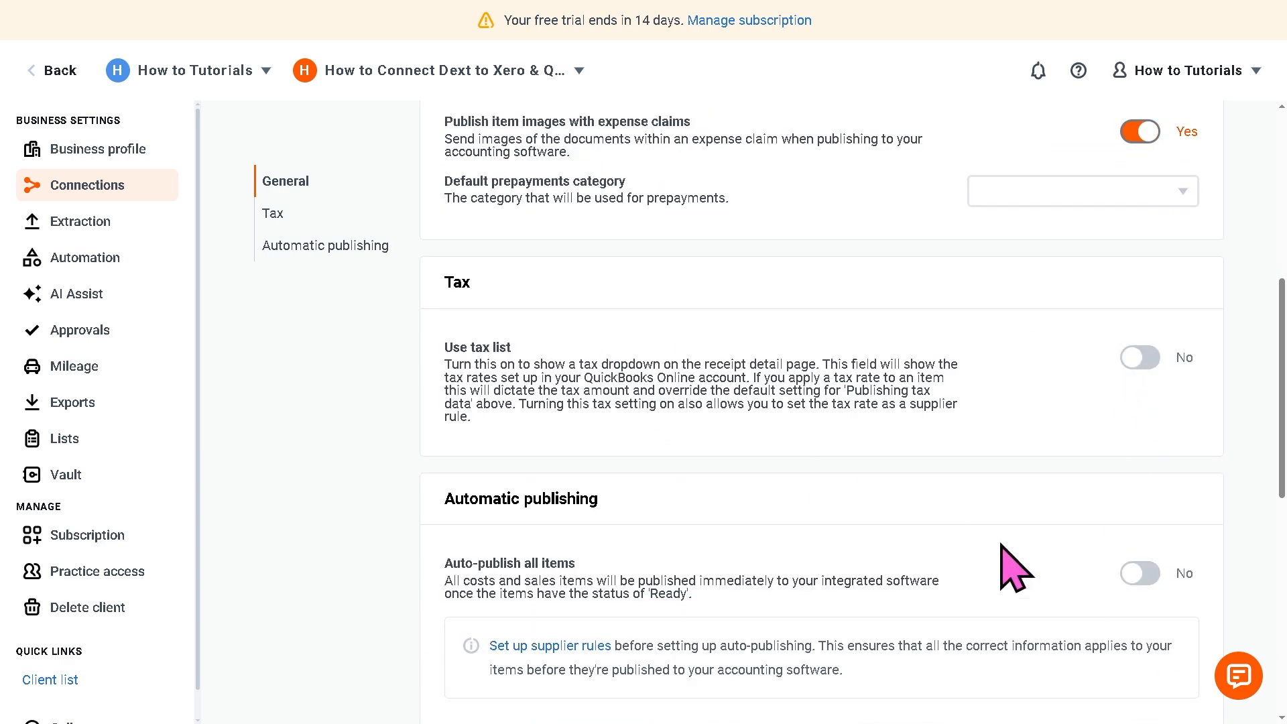
scroll(796, 486, "down", 1)
scroll(871, 523, "down", 1)
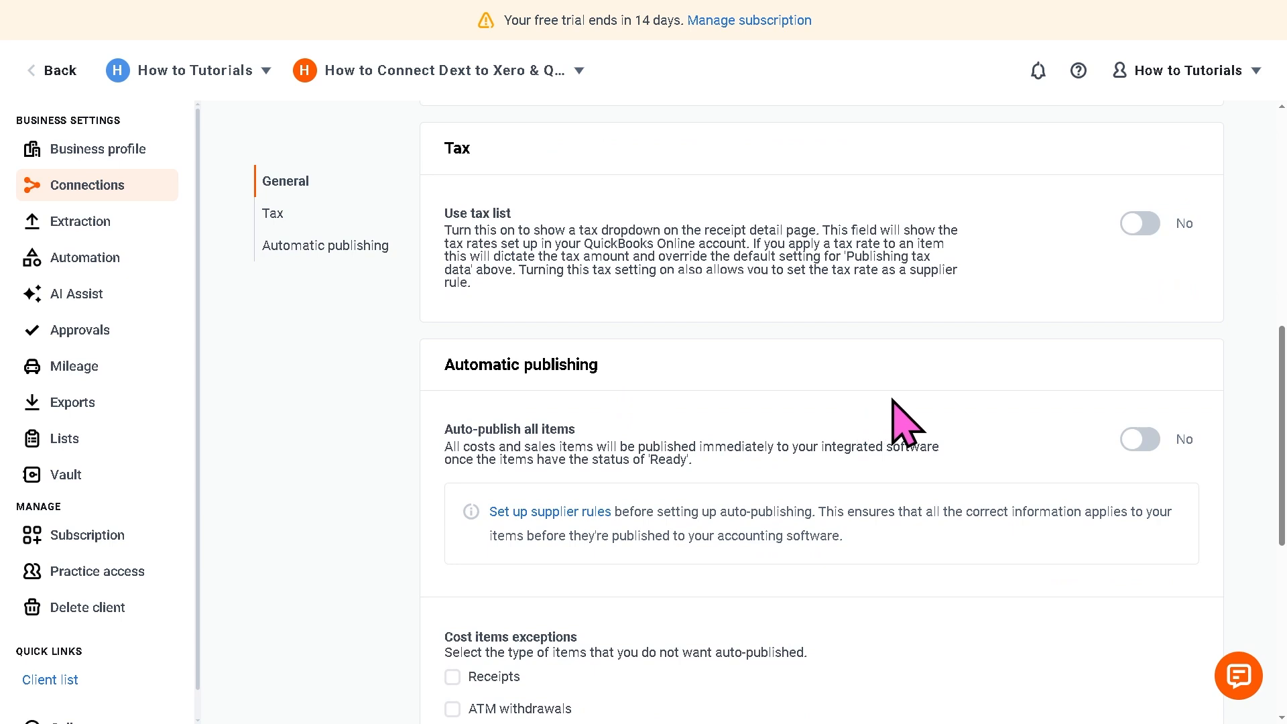
left_click(1144, 443)
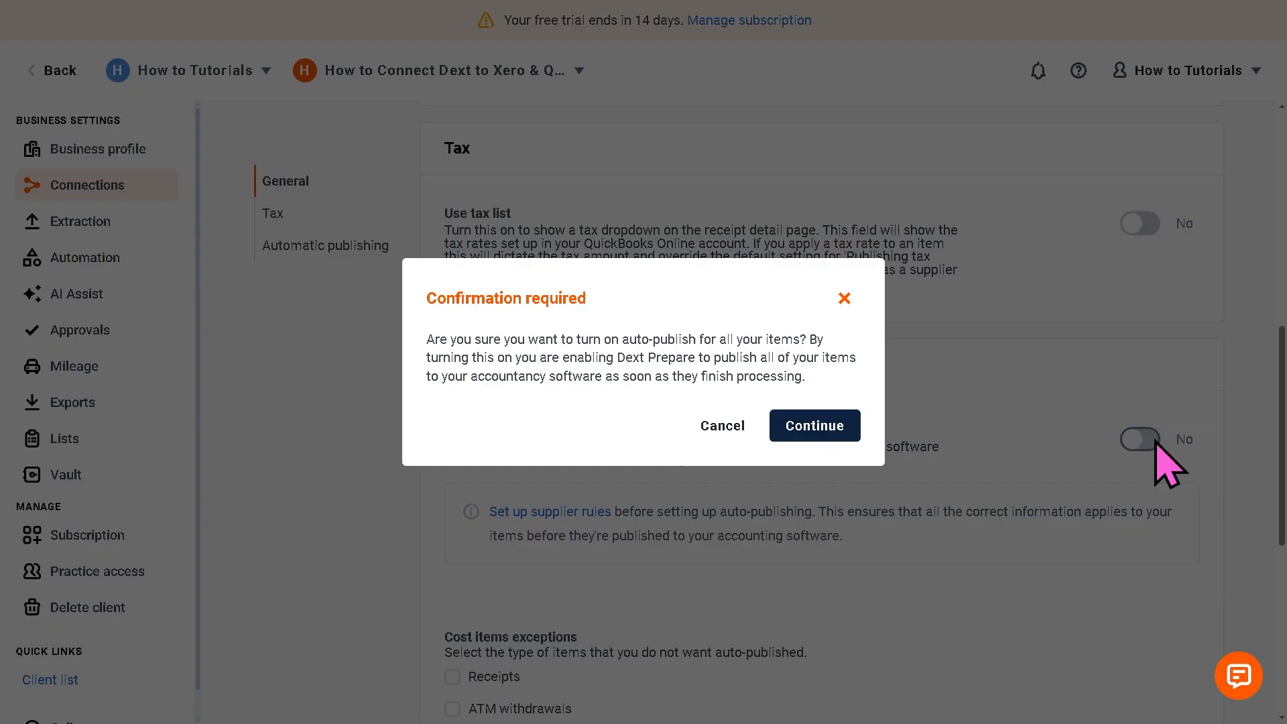
left_click(832, 429)
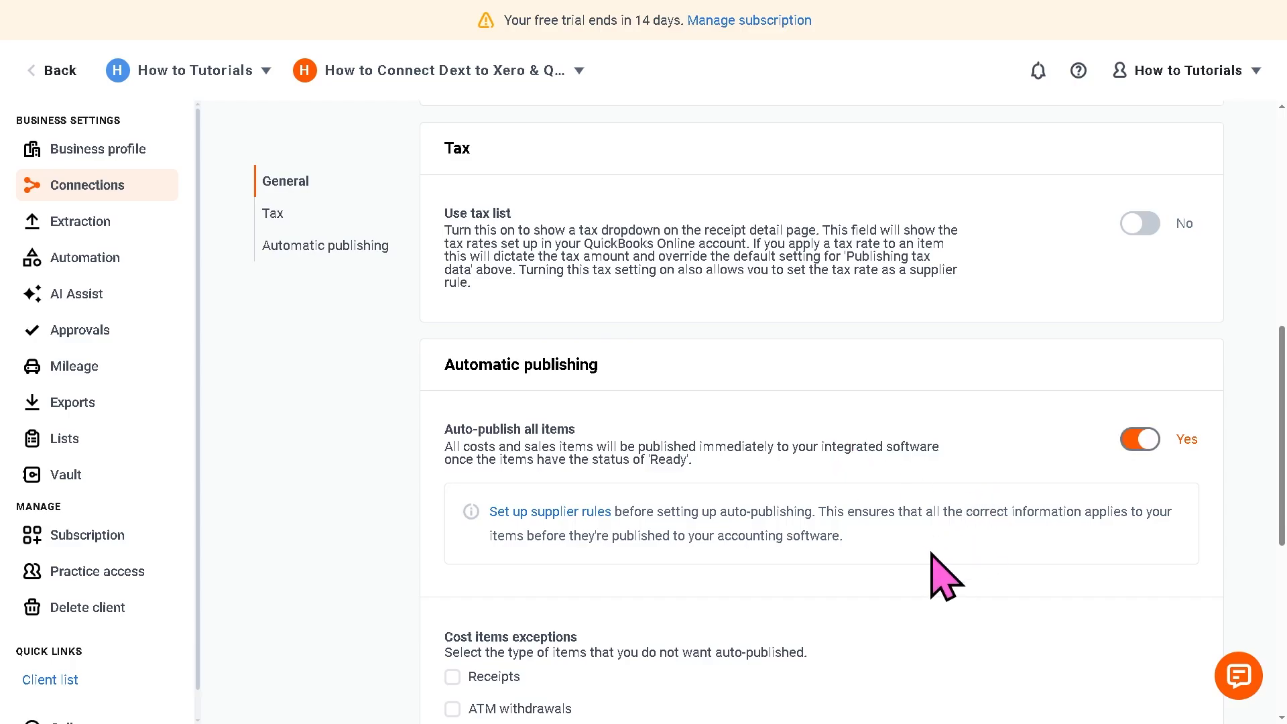
scroll(933, 569, "down", 1)
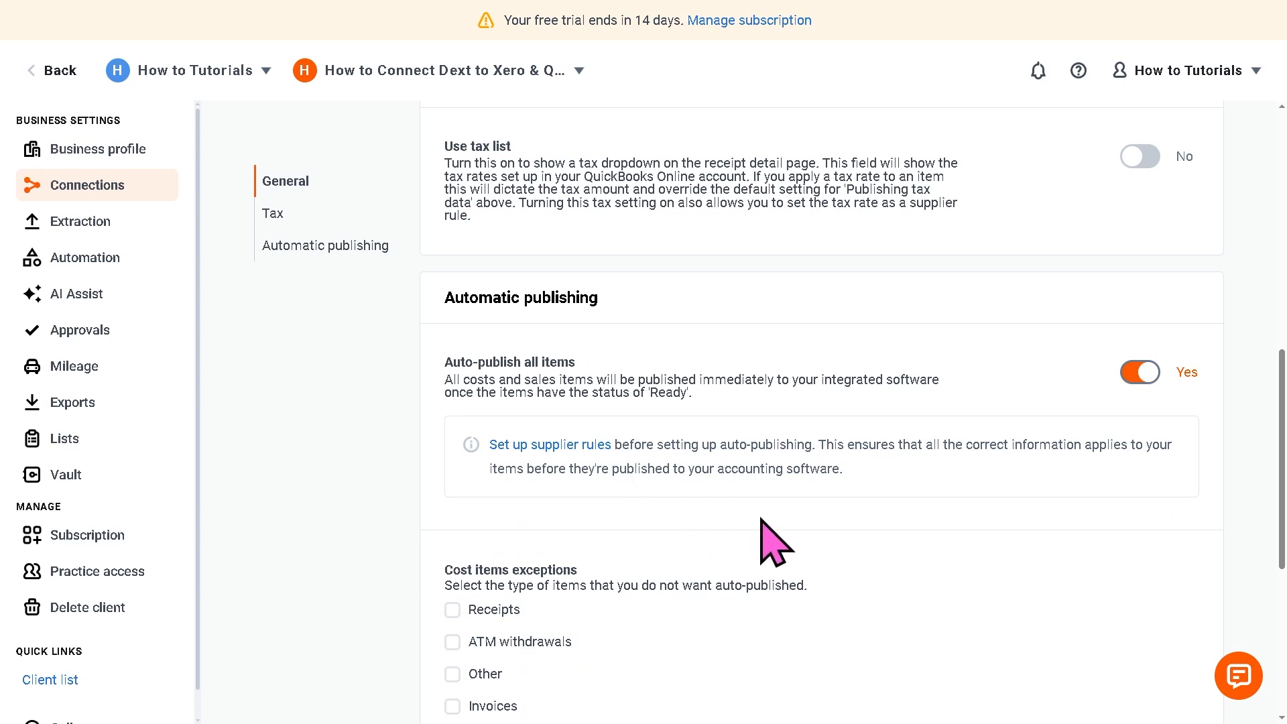
Exclude receipts, ATM withdrawals, other items, invoices, credit notes, delivery notes, mileage claims, rental statements and dental statements from automatic publishing of costs
scroll(777, 550, "down", 4)
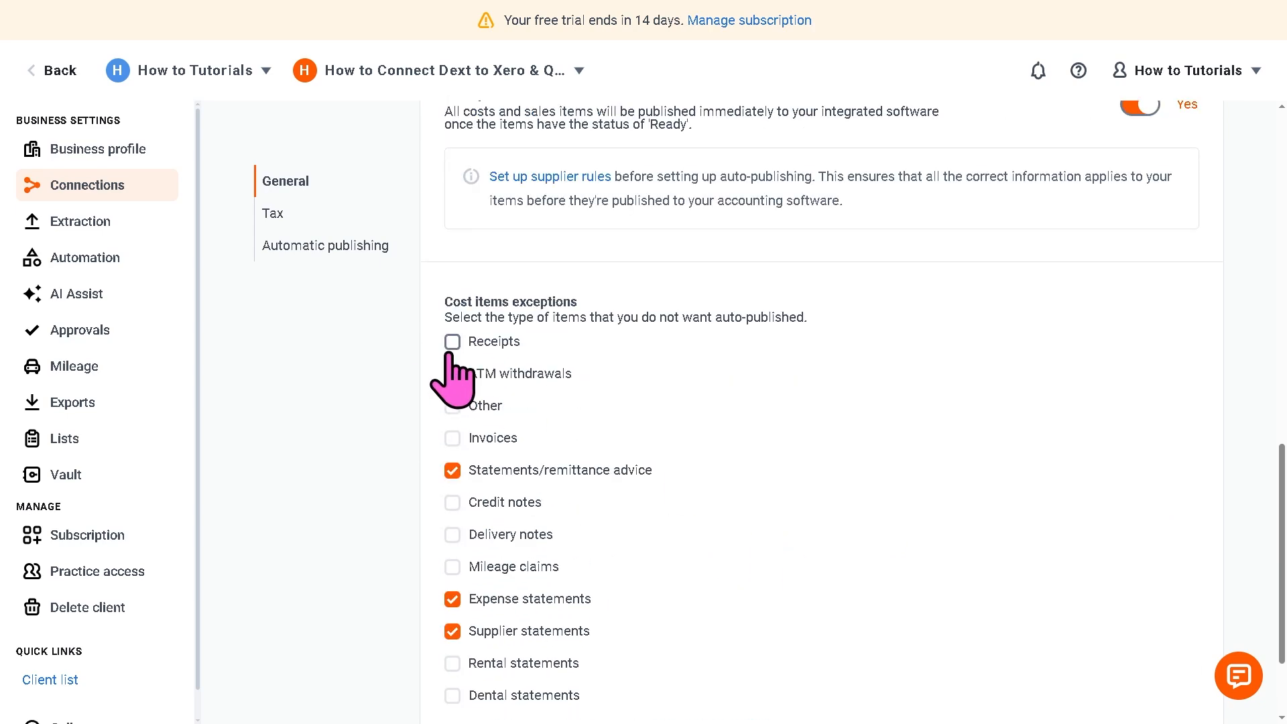
left_click(453, 342)
left_click(452, 373)
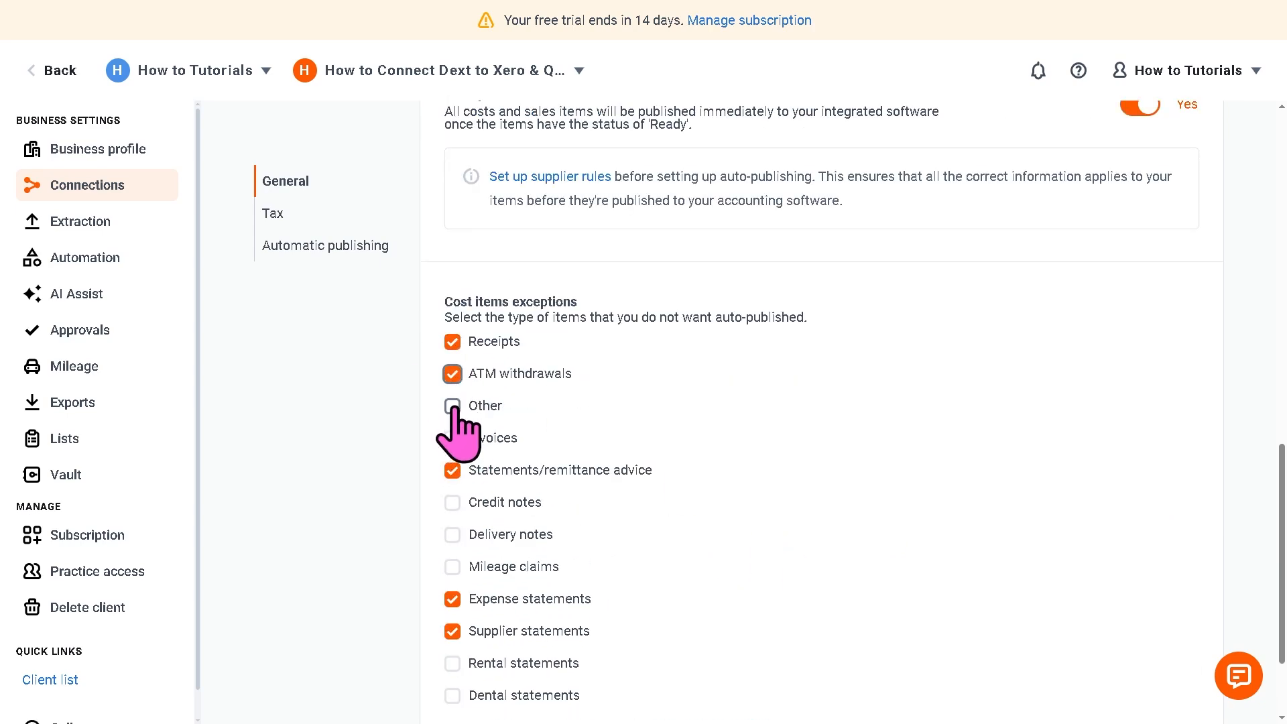
left_click(452, 405)
left_click(453, 438)
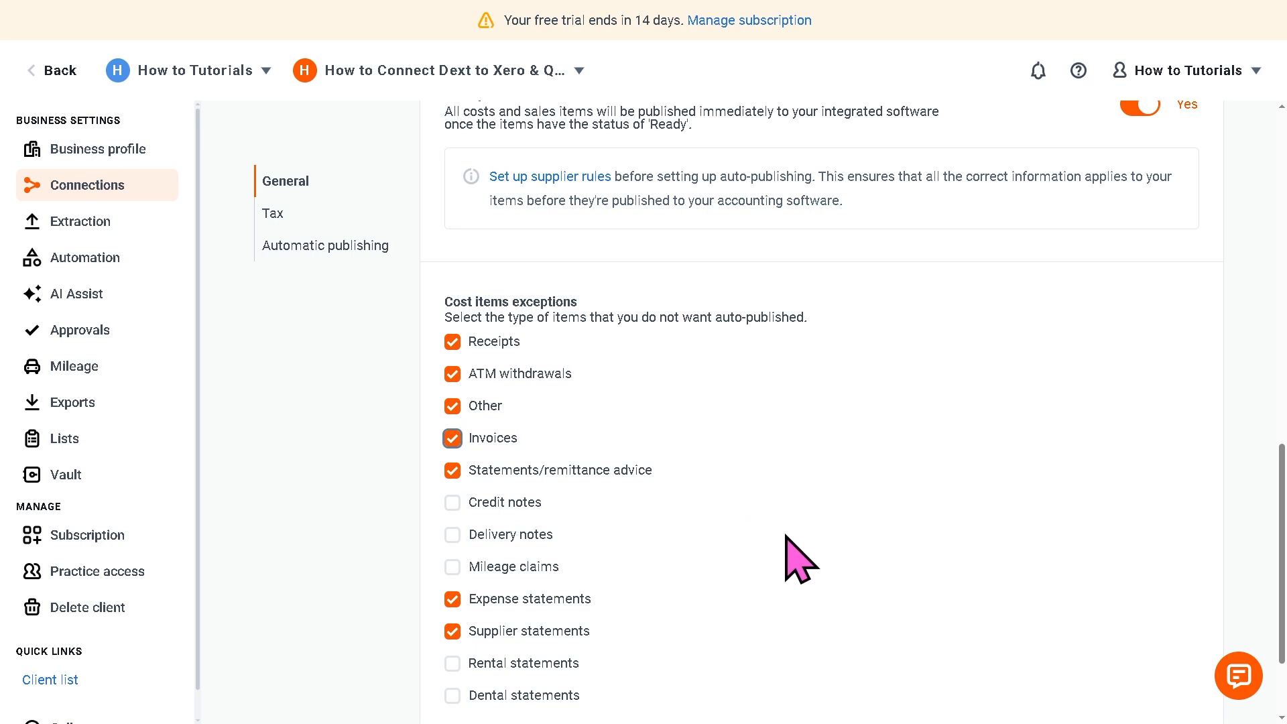
scroll(780, 553, "down", 2)
left_click(452, 368)
left_click(452, 400)
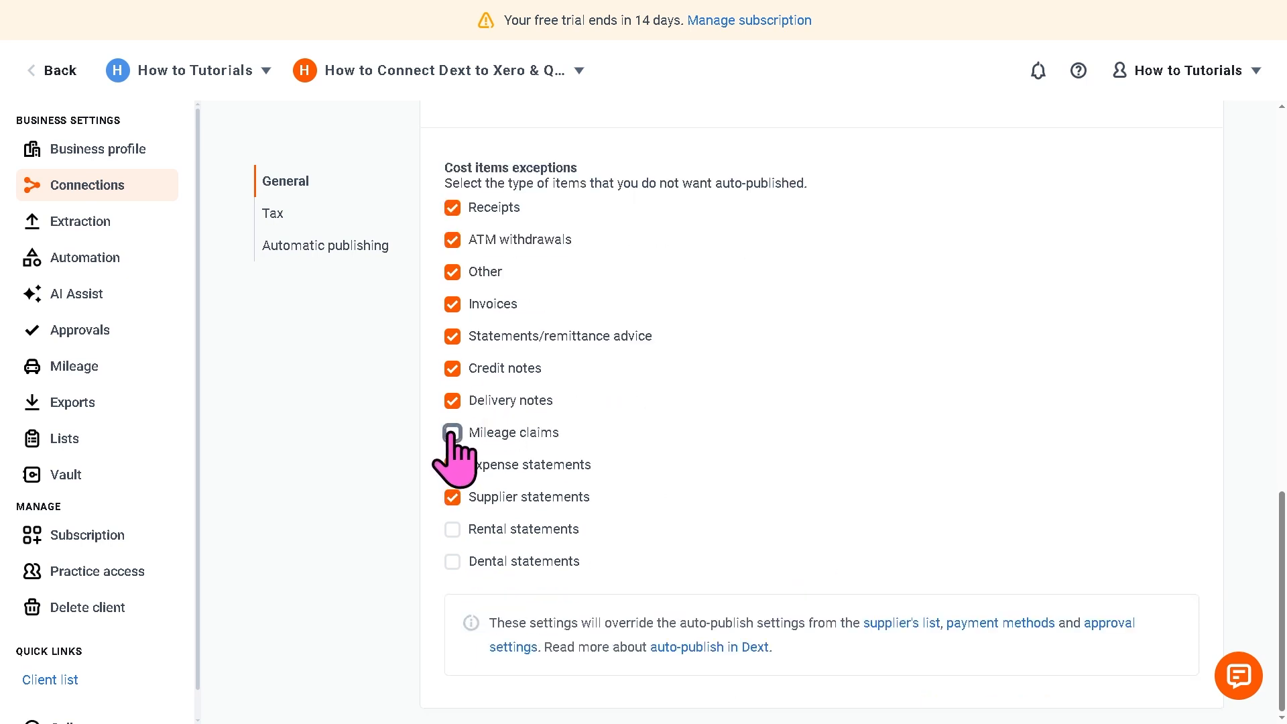
left_click(452, 432)
left_click(453, 528)
left_click(452, 561)
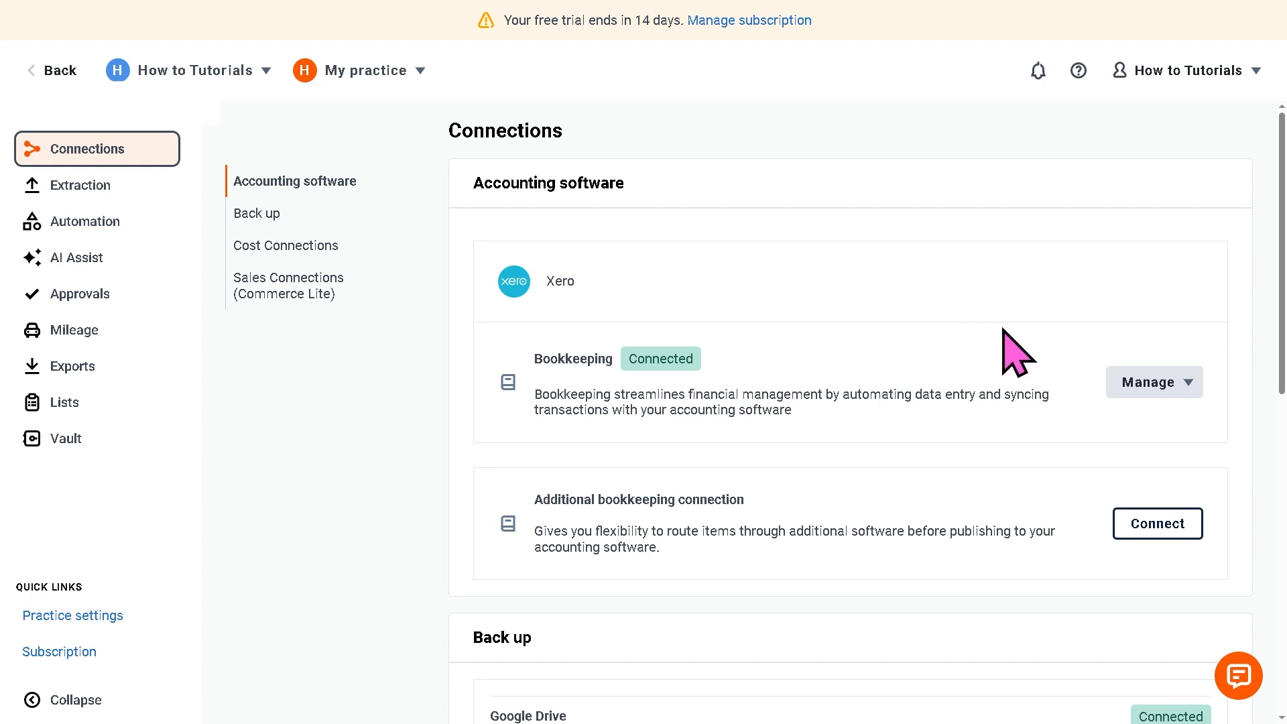
Open the practice's Xero bookkeeping connection settings and set the default publishing destination for costs to Classic Expense claims
left_click(1183, 387)
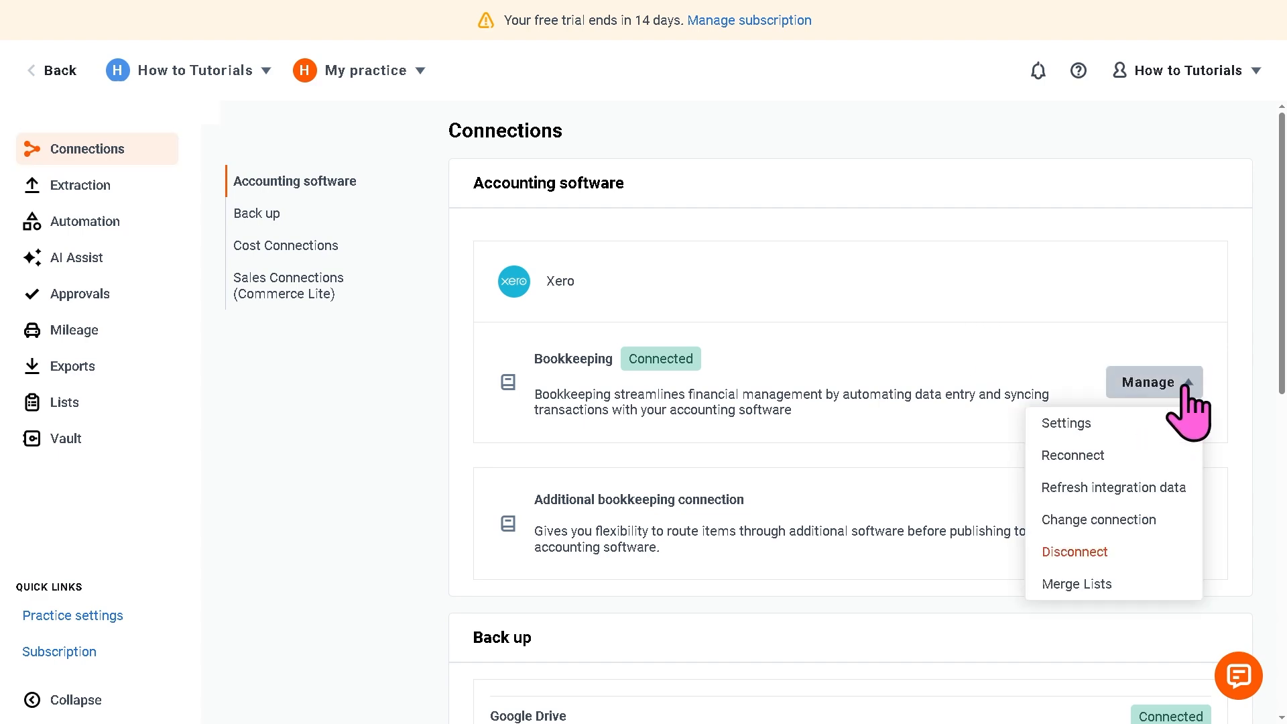
left_click(1072, 424)
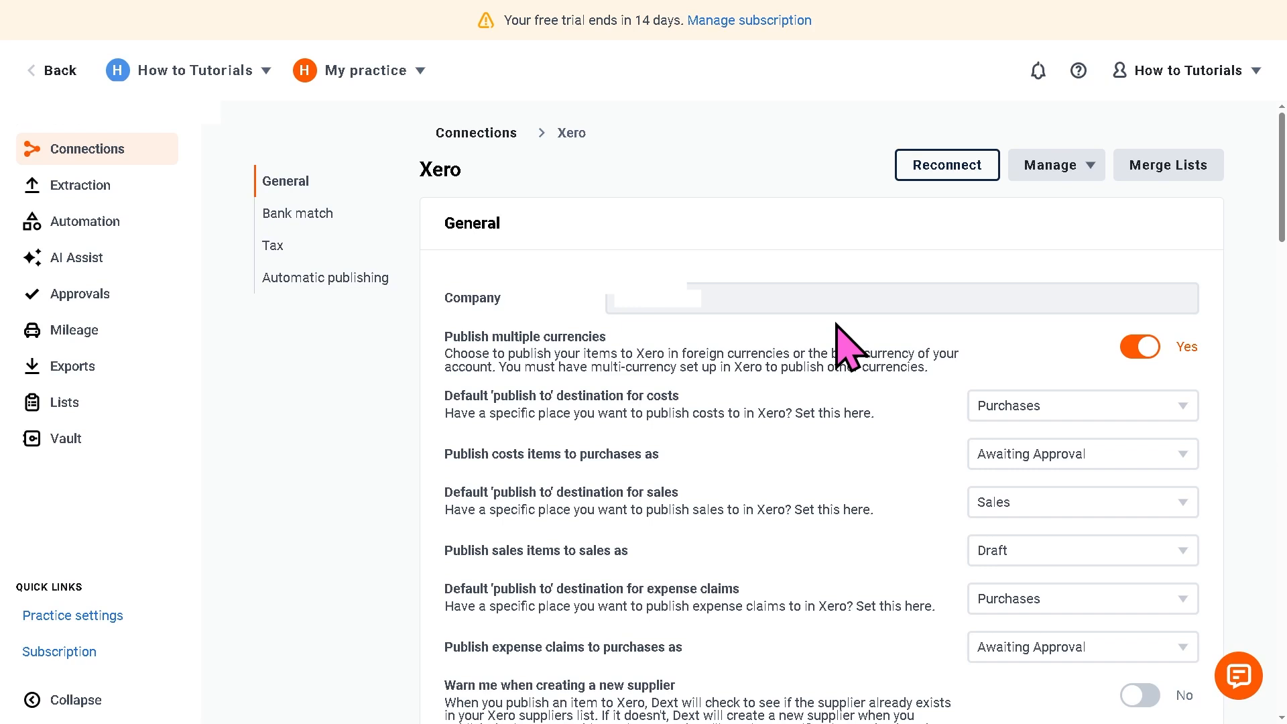
left_click(1154, 410)
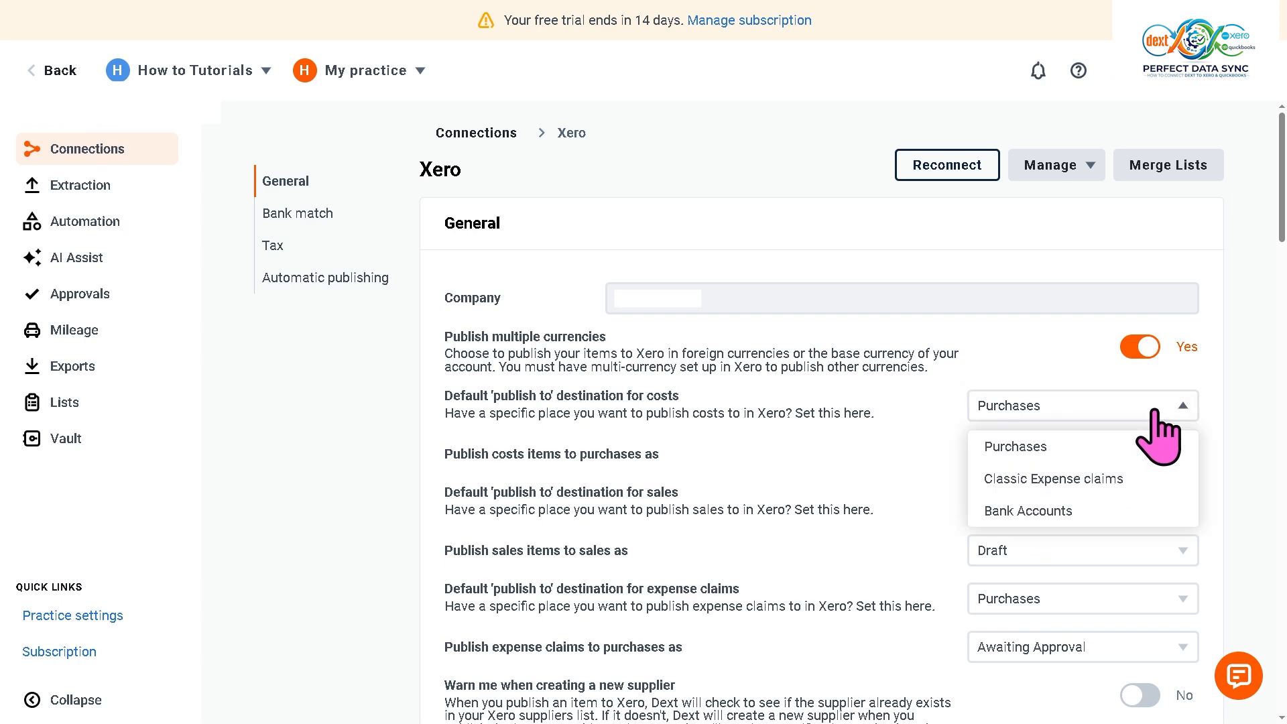
left_click(1103, 478)
Let Xero calculate the published tax, and enable the tax list and supplier tax rates
scroll(908, 359, "down", 15)
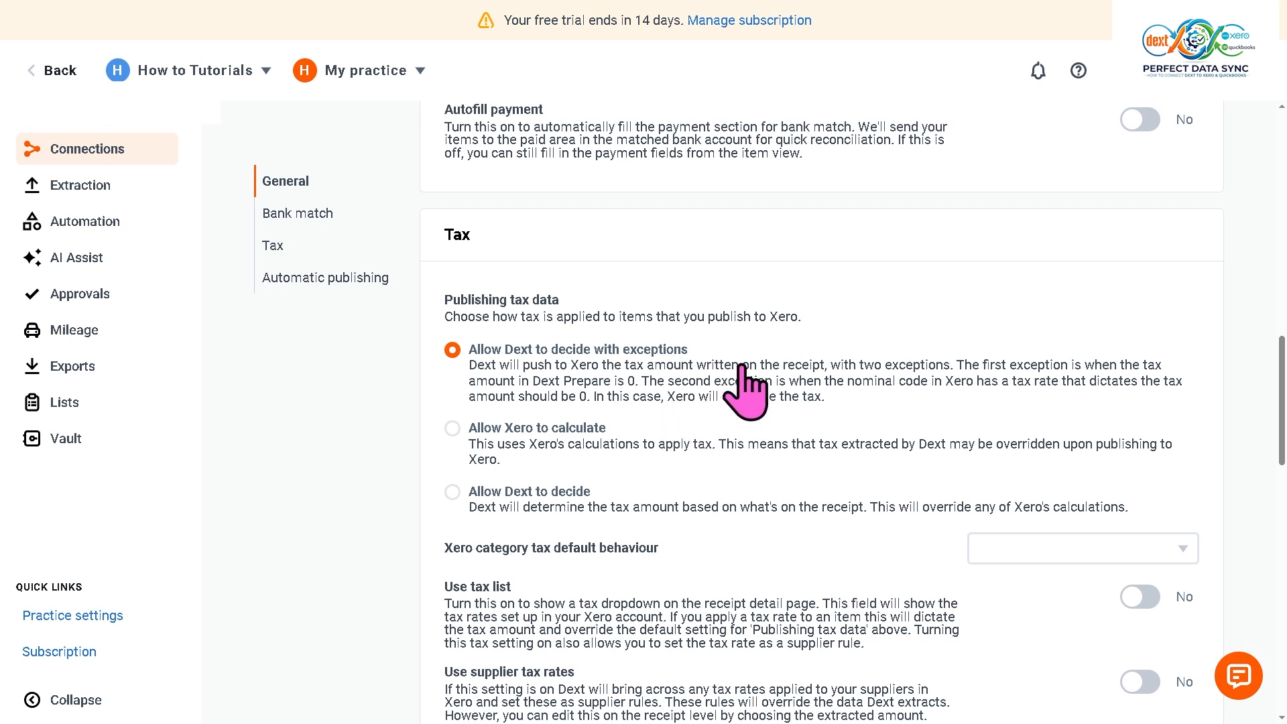
left_click(453, 427)
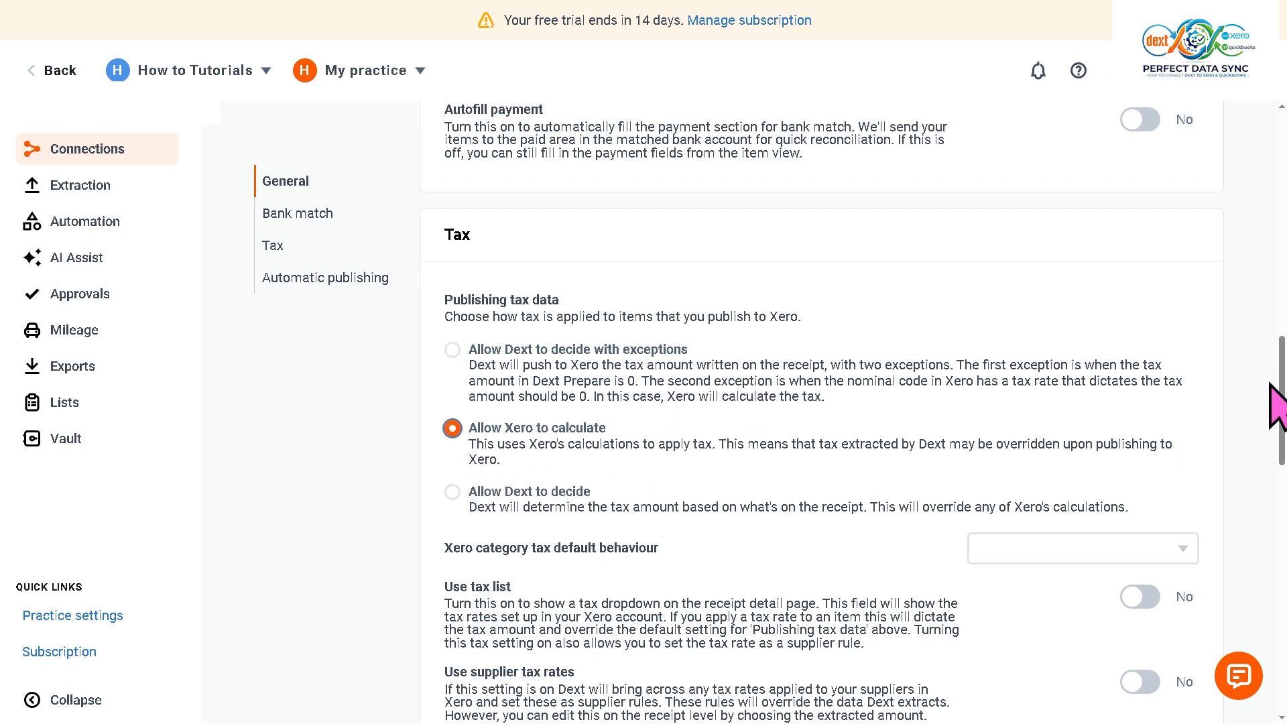
left_click_drag(1272, 402, 1281, 499)
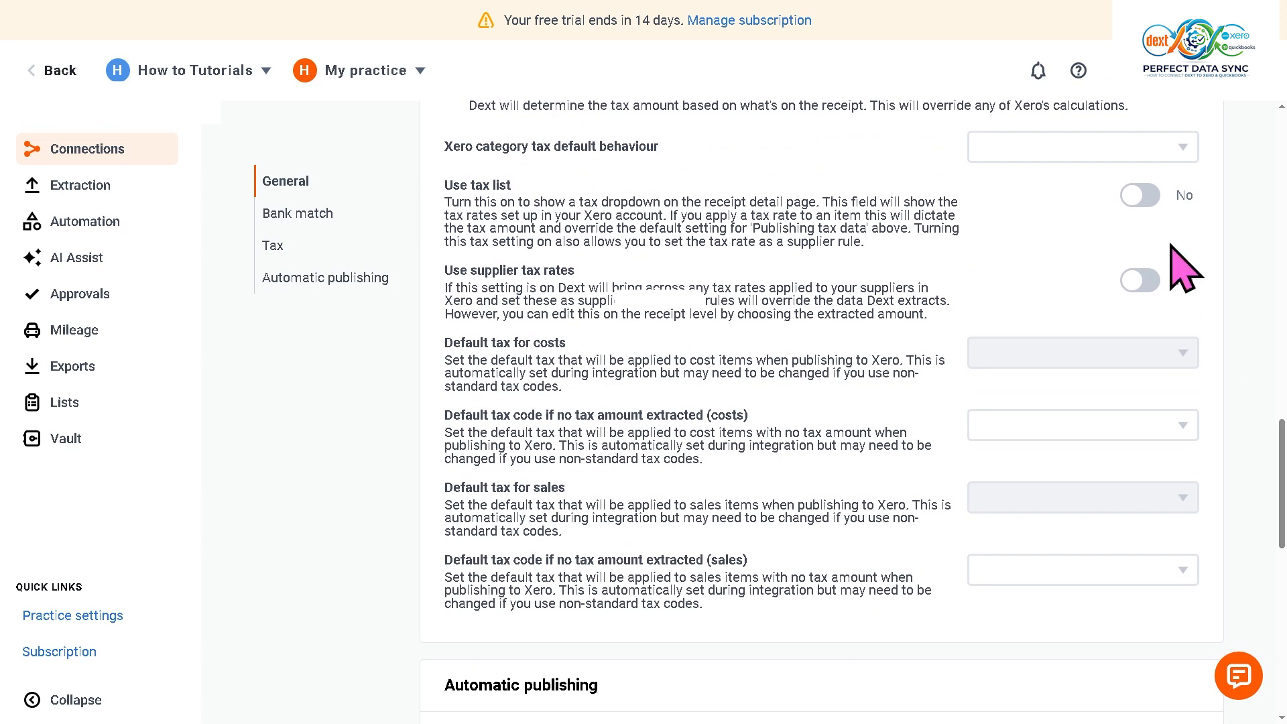
left_click(1142, 197)
left_click(1139, 280)
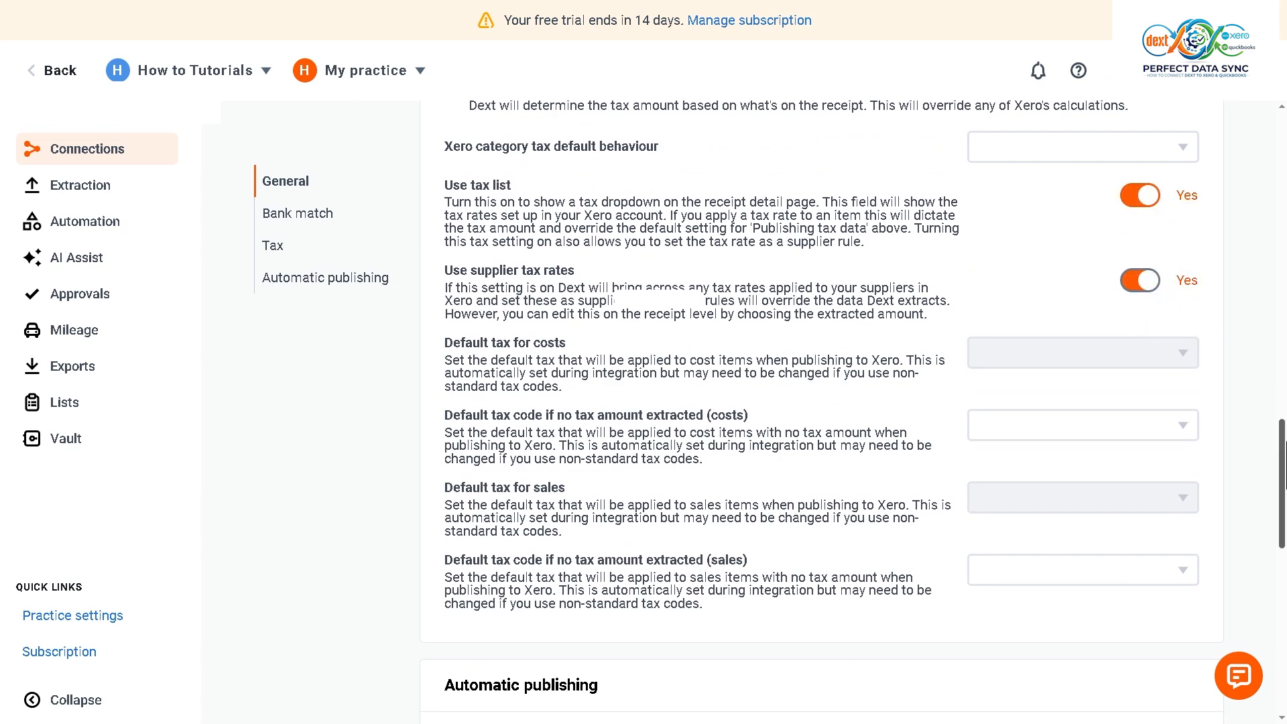
Turn on automatic publishing of all items to Xero and confirm the change
left_click_drag(1282, 450, 1283, 533)
scroll(1172, 356, "down", 1)
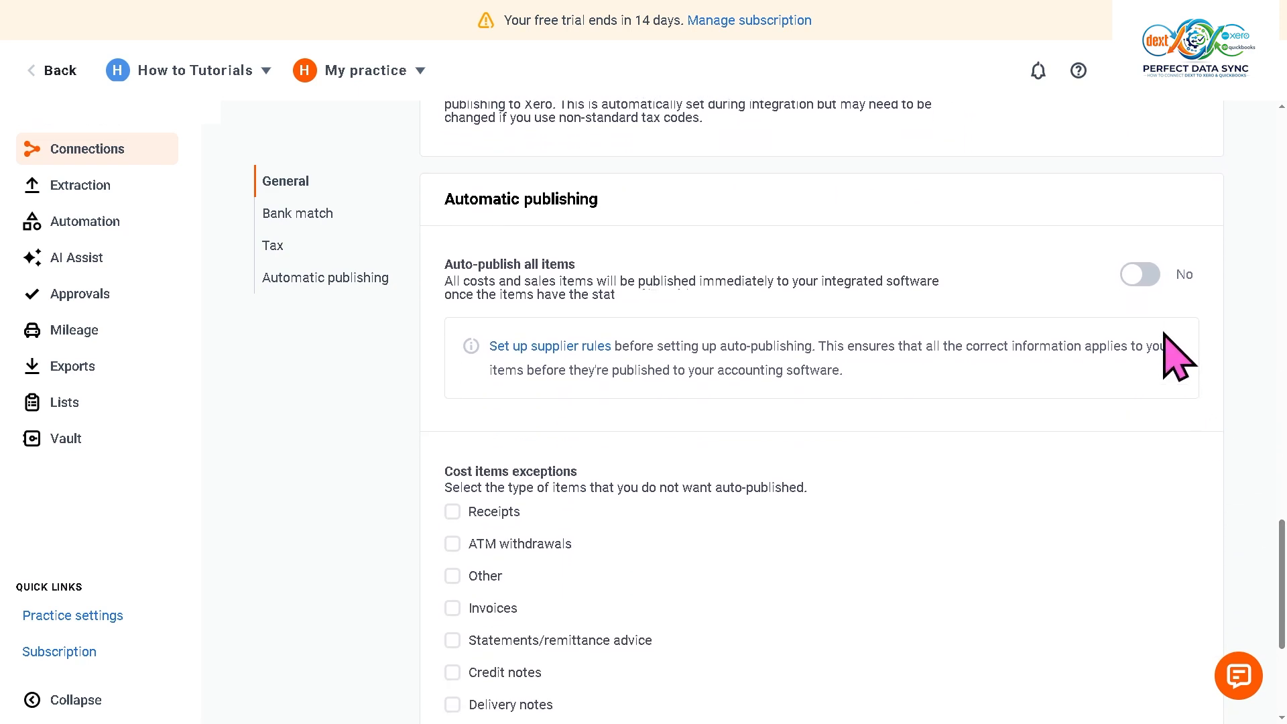
left_click(1143, 275)
left_click(838, 431)
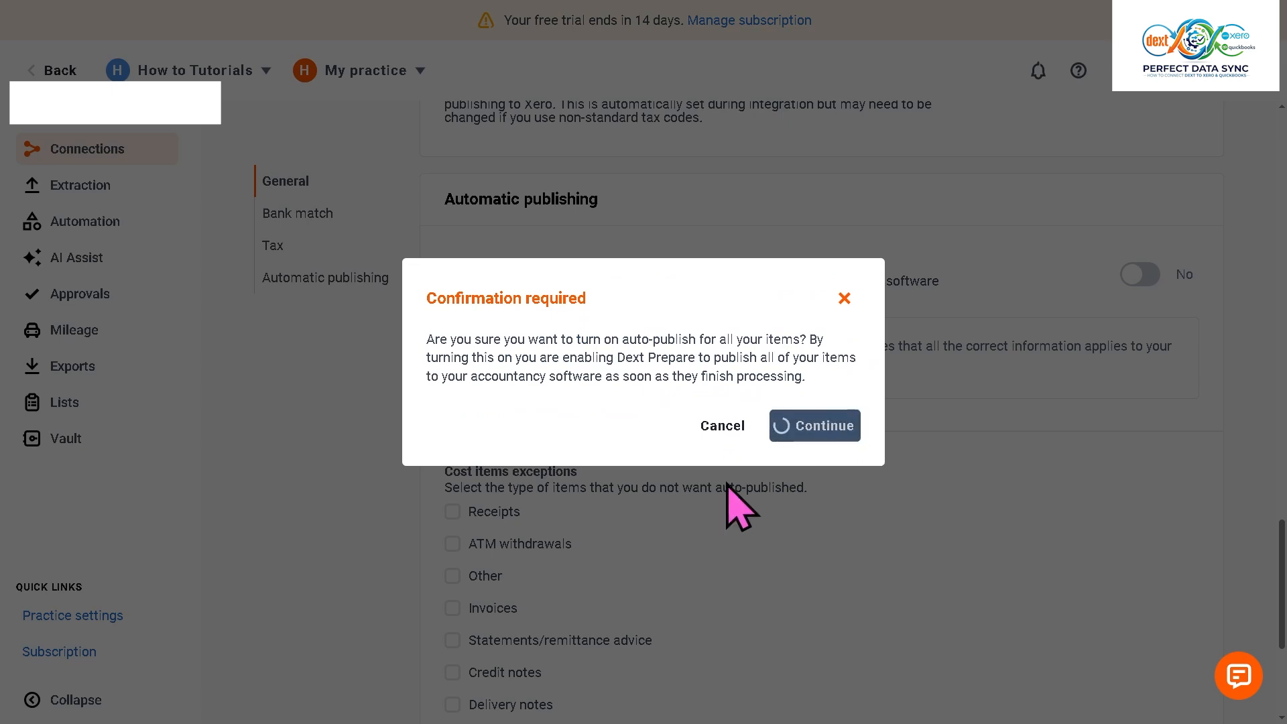
Exclude receipts, ATM withdrawals, other items, invoices, credit notes and delivery notes from automatic publishing of costs to Xero
scroll(503, 494, "down", 4)
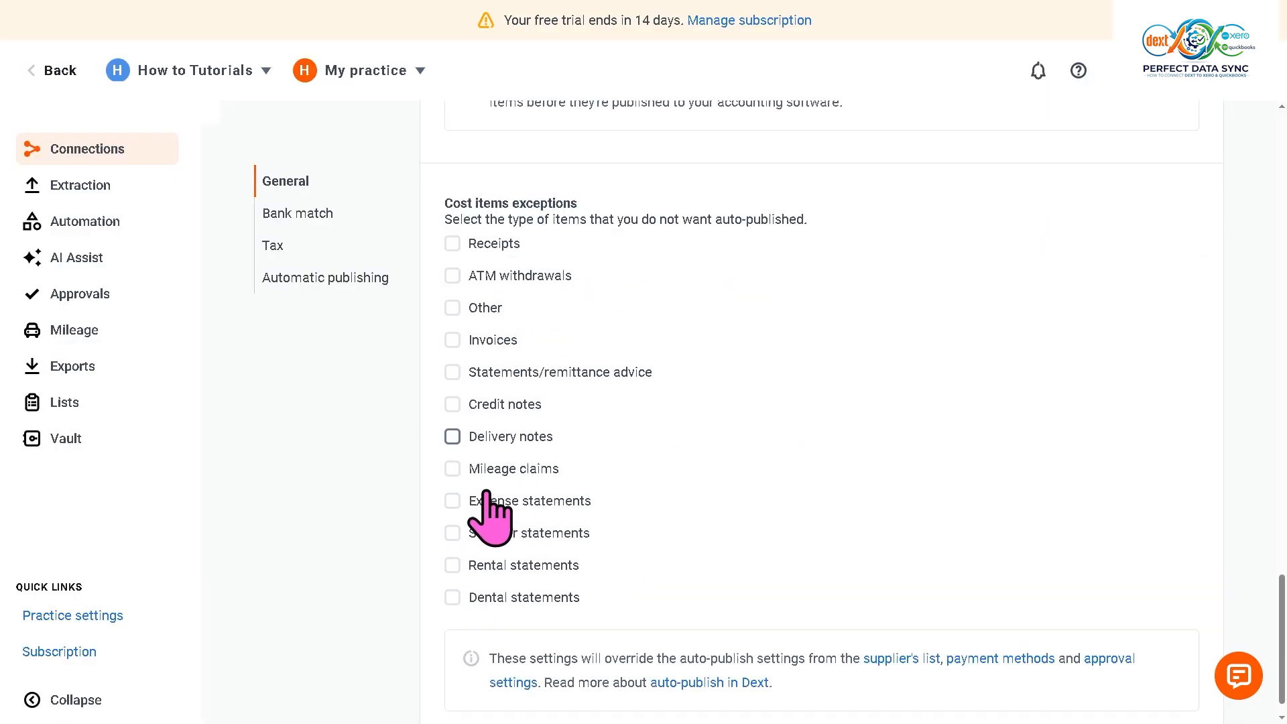
left_click(453, 243)
left_click(452, 275)
left_click(452, 308)
left_click(452, 340)
left_click(452, 404)
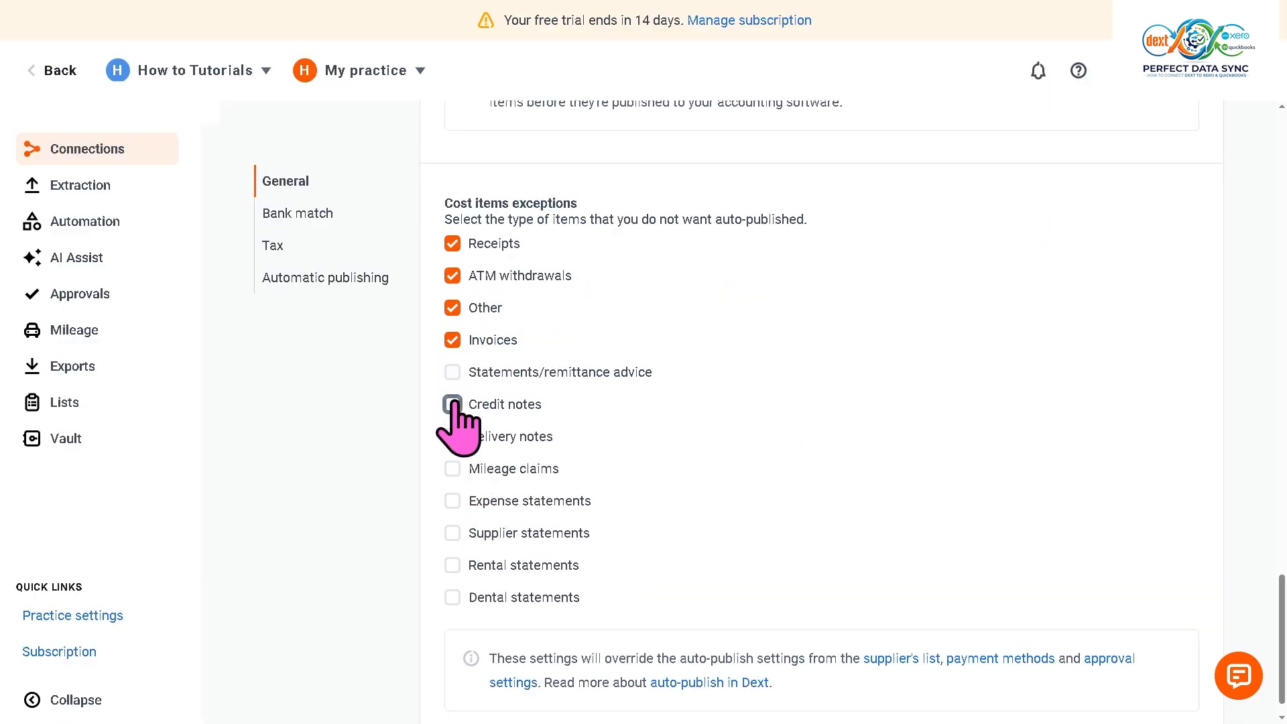
left_click(453, 436)
scroll(670, 643, "down", 1)
scroll(848, 683, "up", 1)
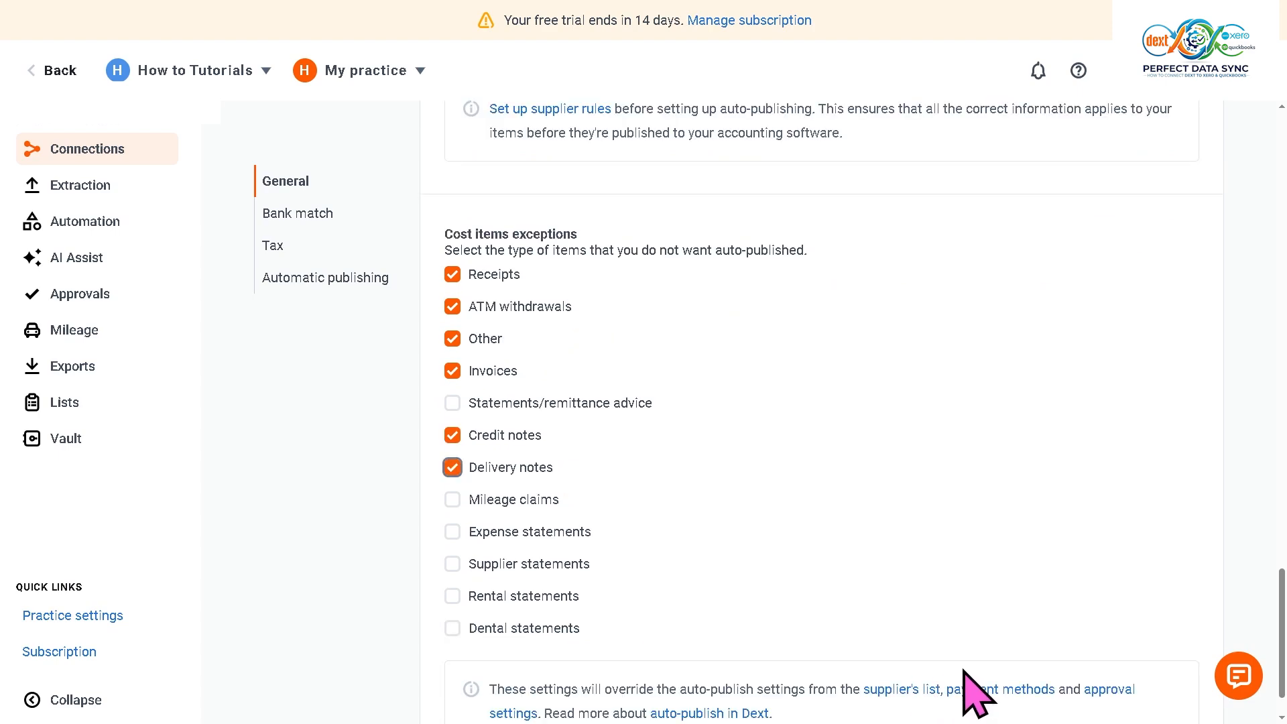
Open the linked Xero account from the practice overview and the linked QuickBooks account from the client overview
left_click(190, 72)
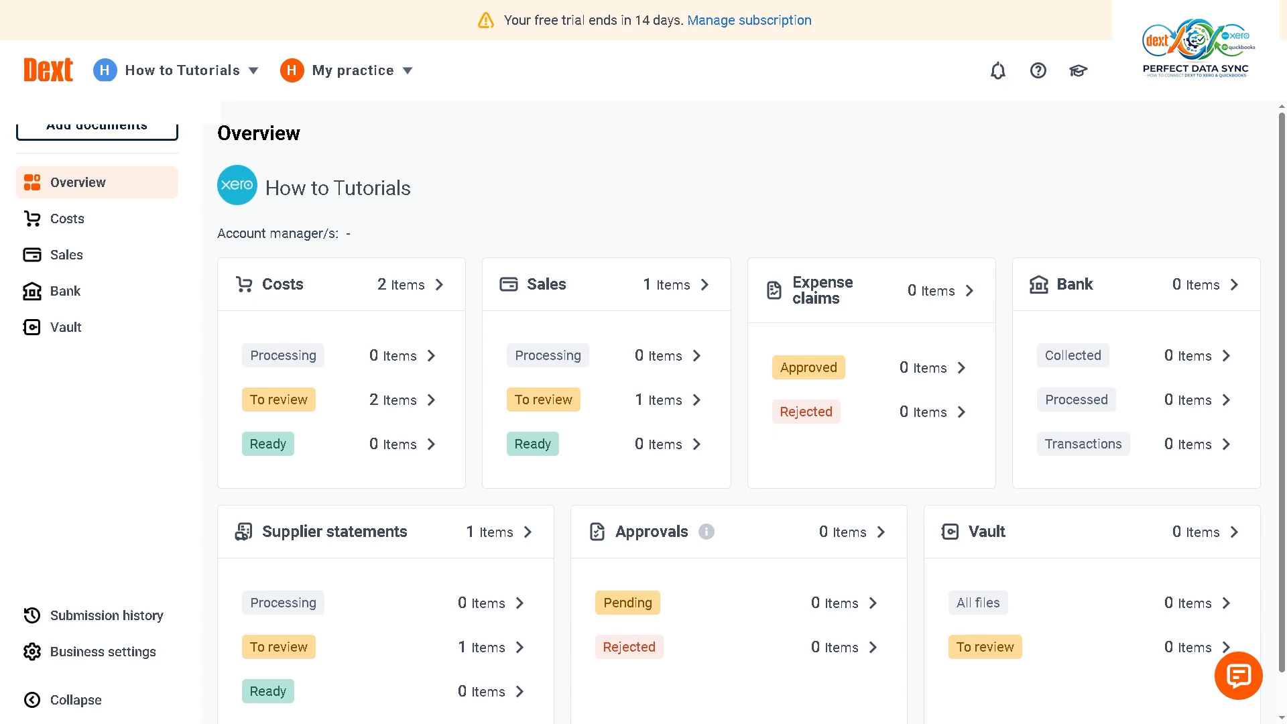
left_click(239, 190)
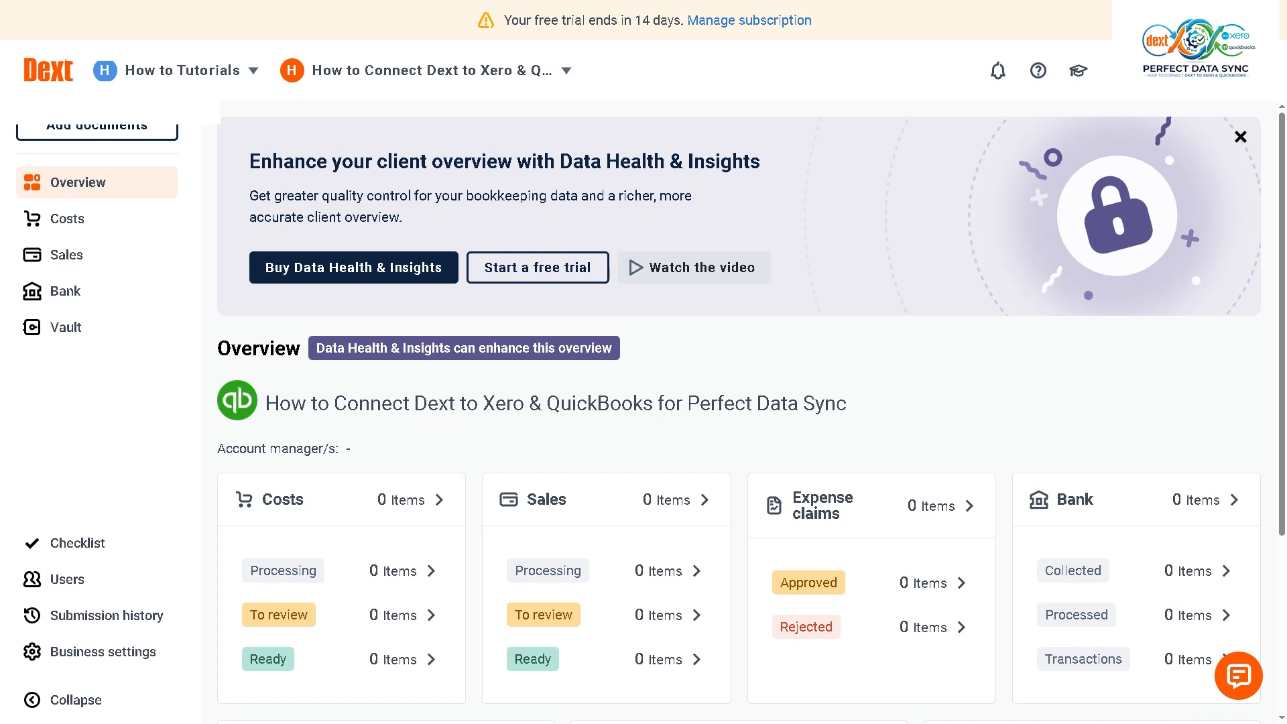
left_click(237, 400)
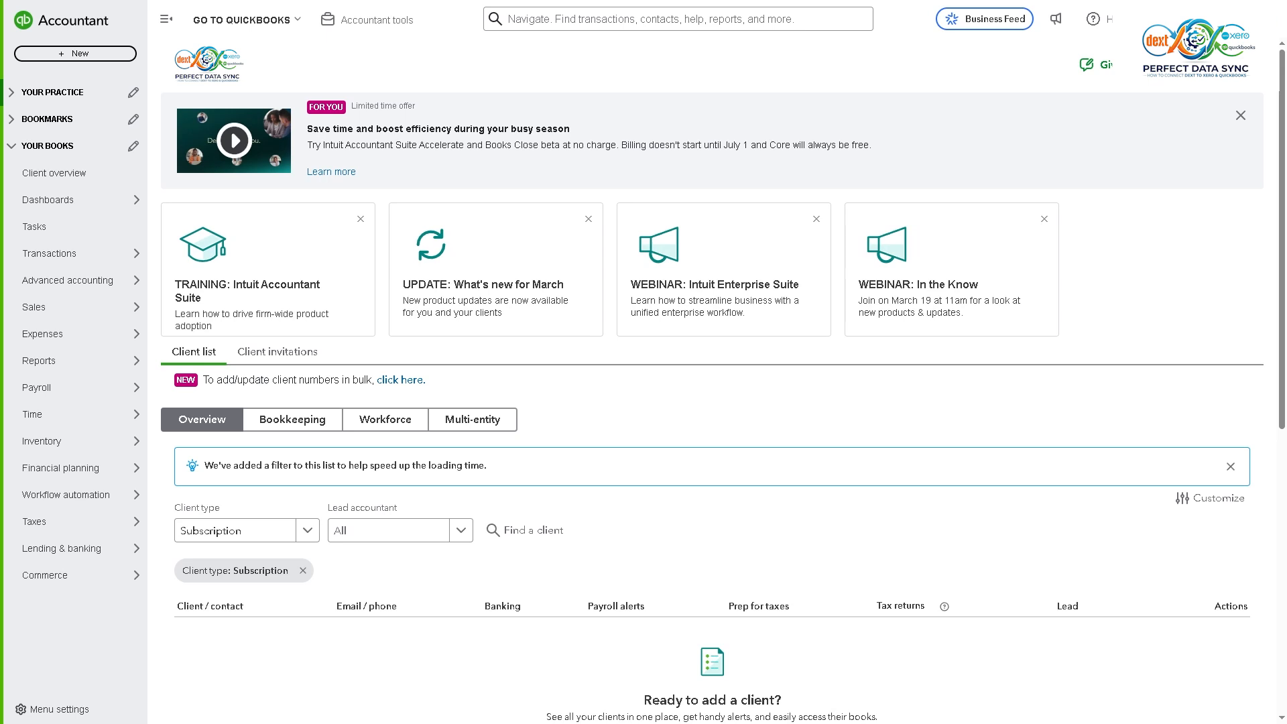
mouse_move(640, 320)
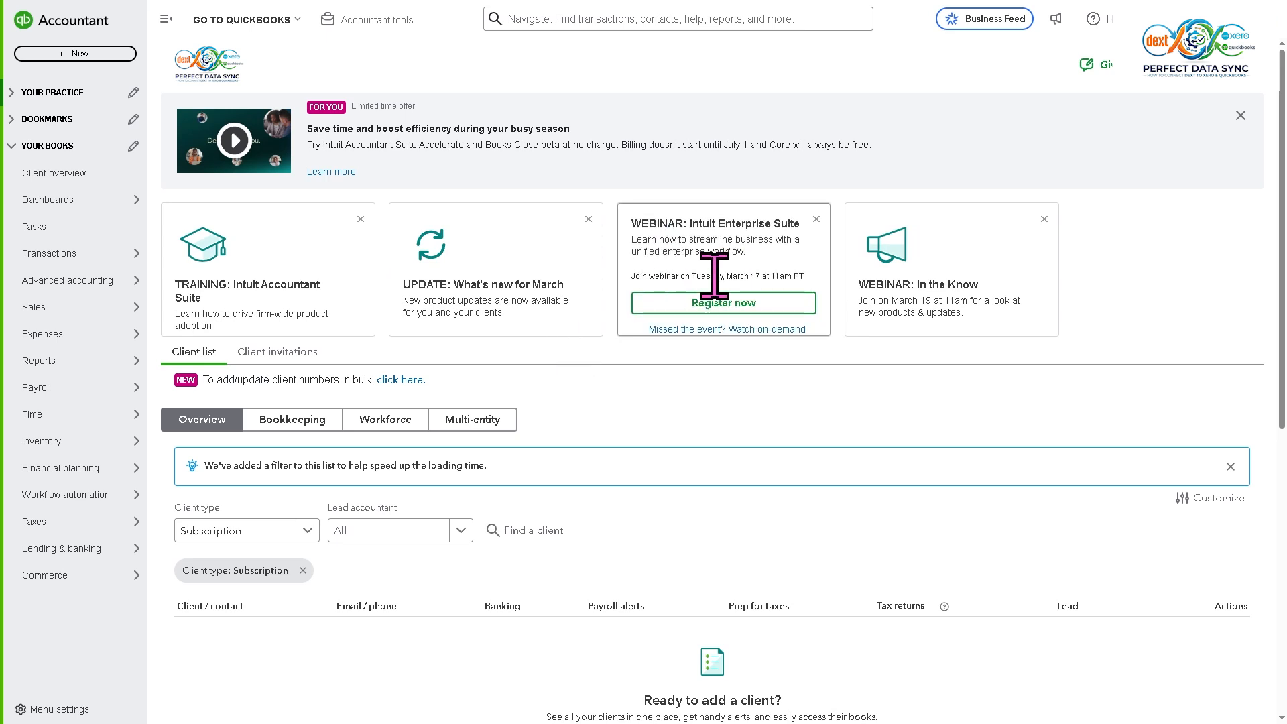
mouse_move(886, 288)
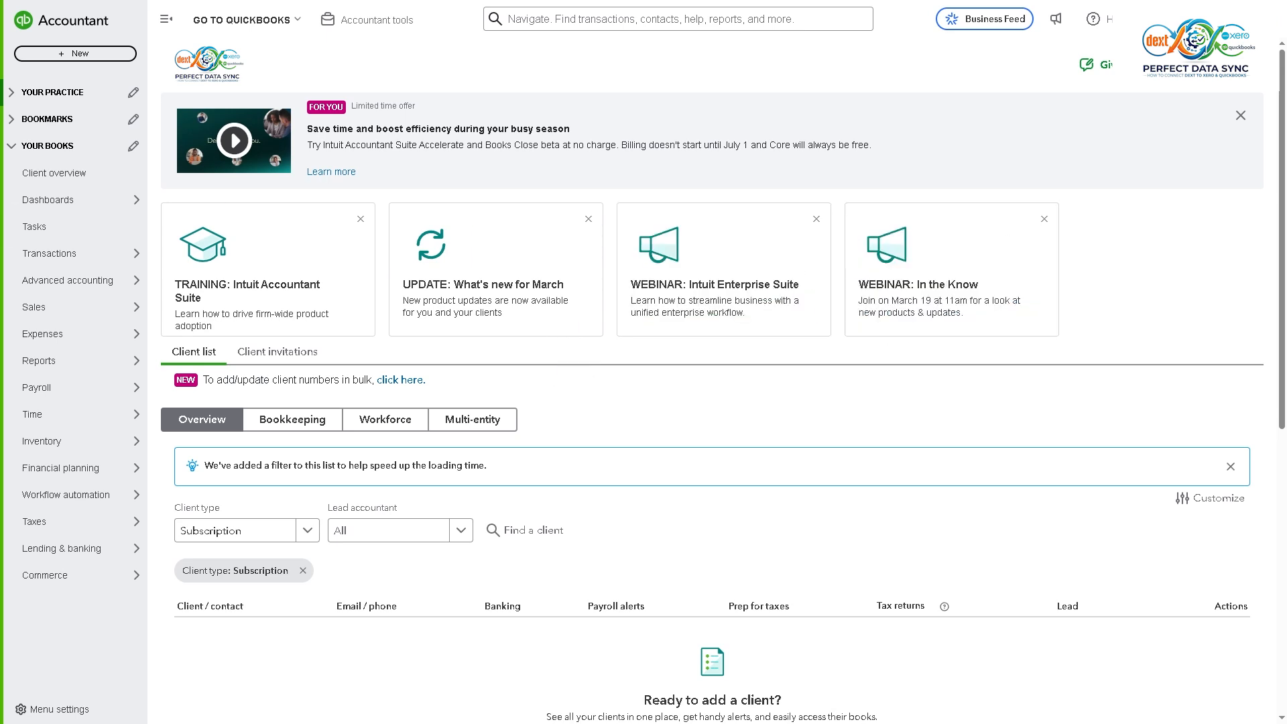
mouse_move(423, 281)
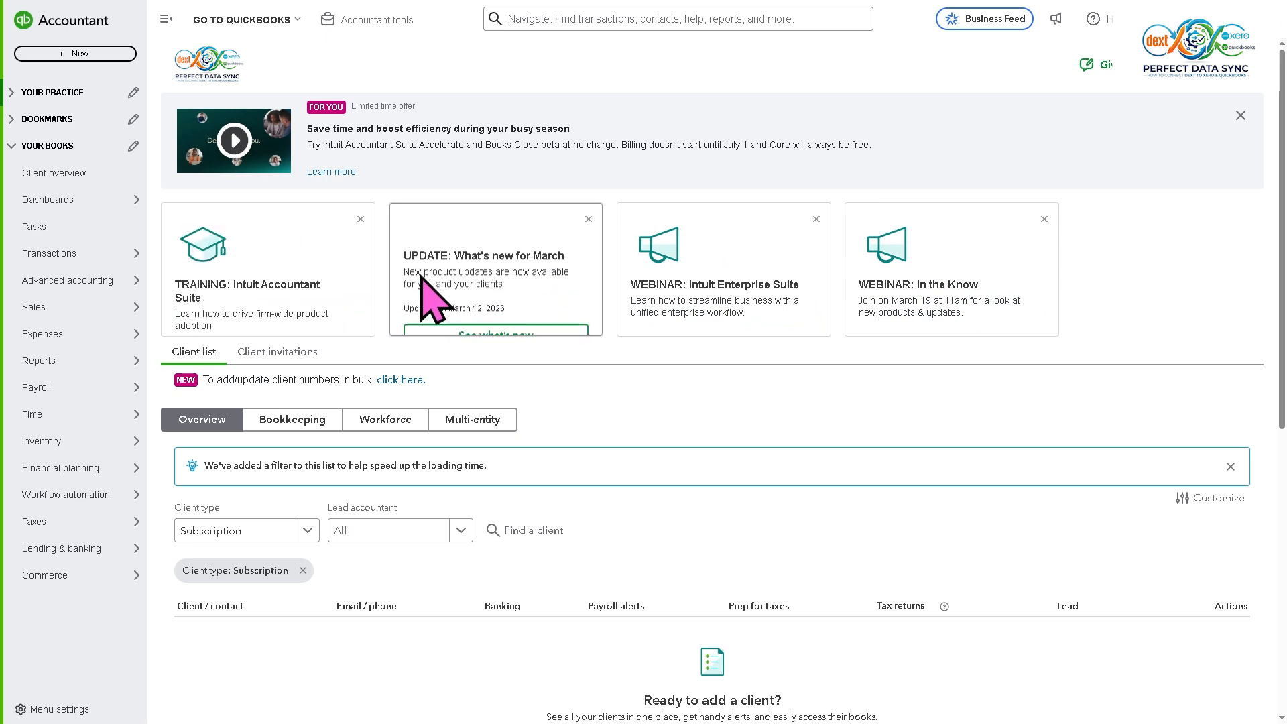
mouse_move(678, 284)
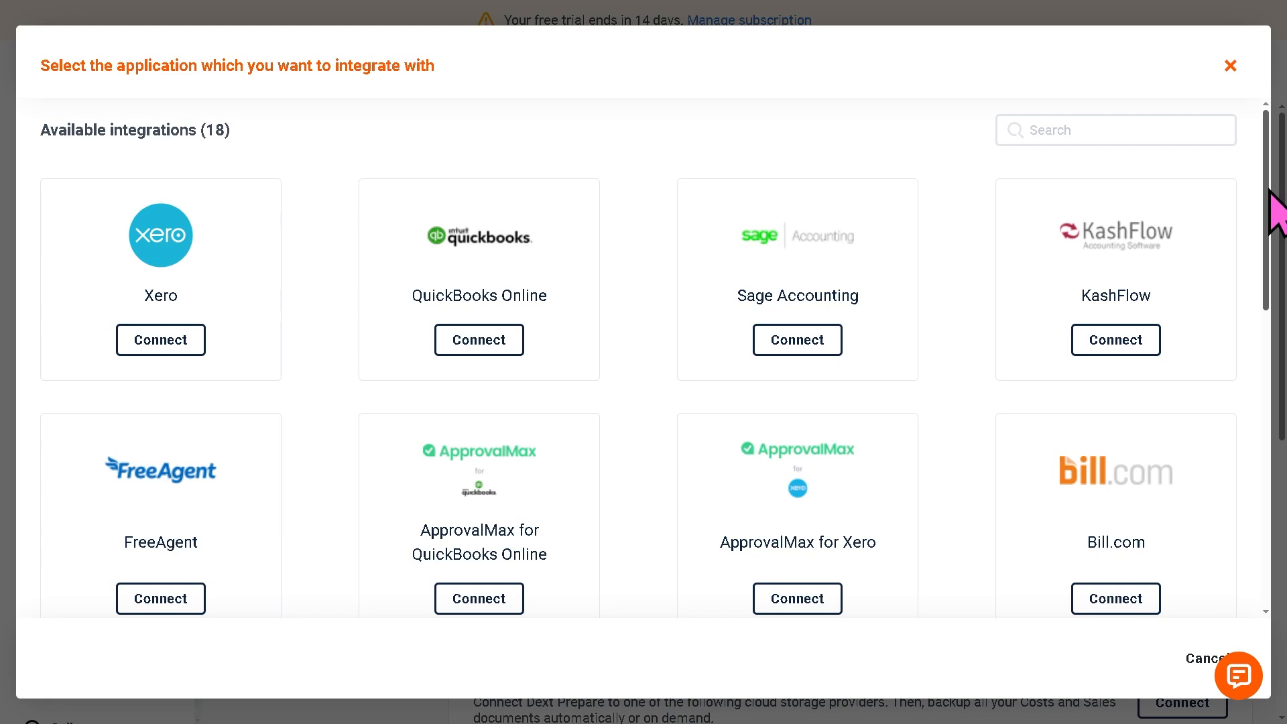
Browse the accounting applications available for integration with Dext
scroll(1270, 191, "down", 1)
scroll(679, 168, "up", 1)
scroll(664, 360, "down", 3)
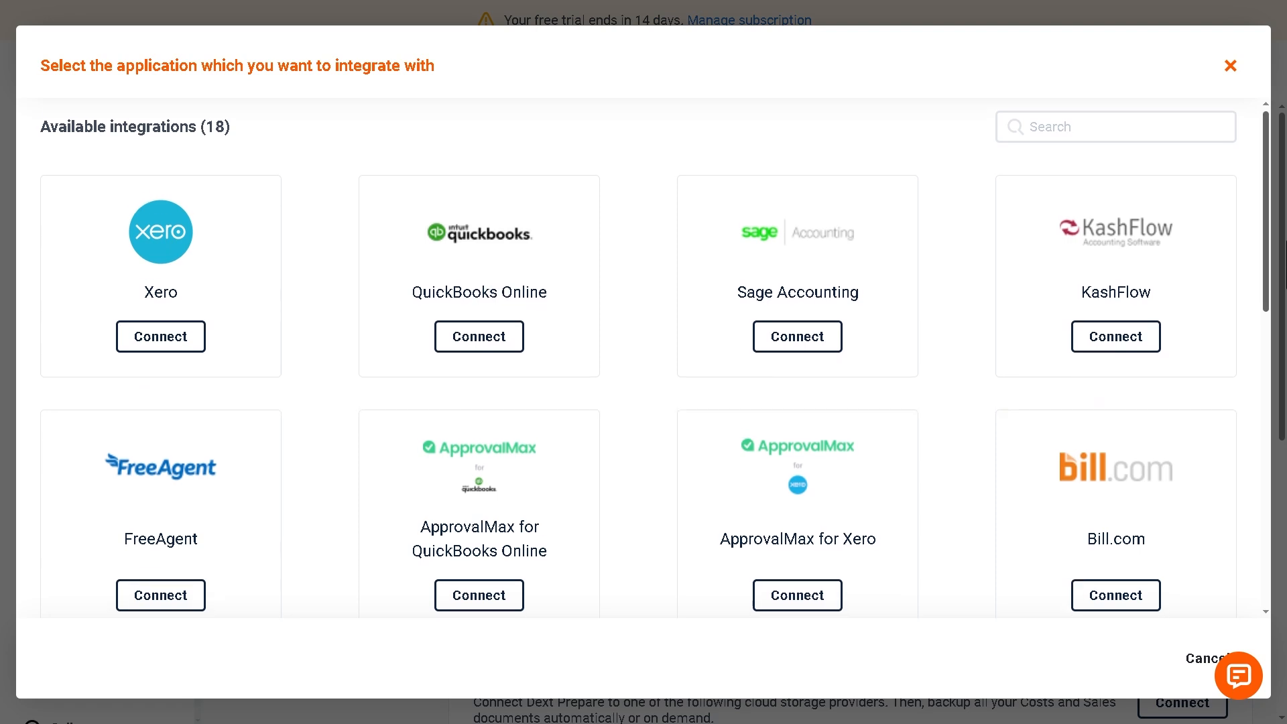
scroll(663, 360, "down", 3)
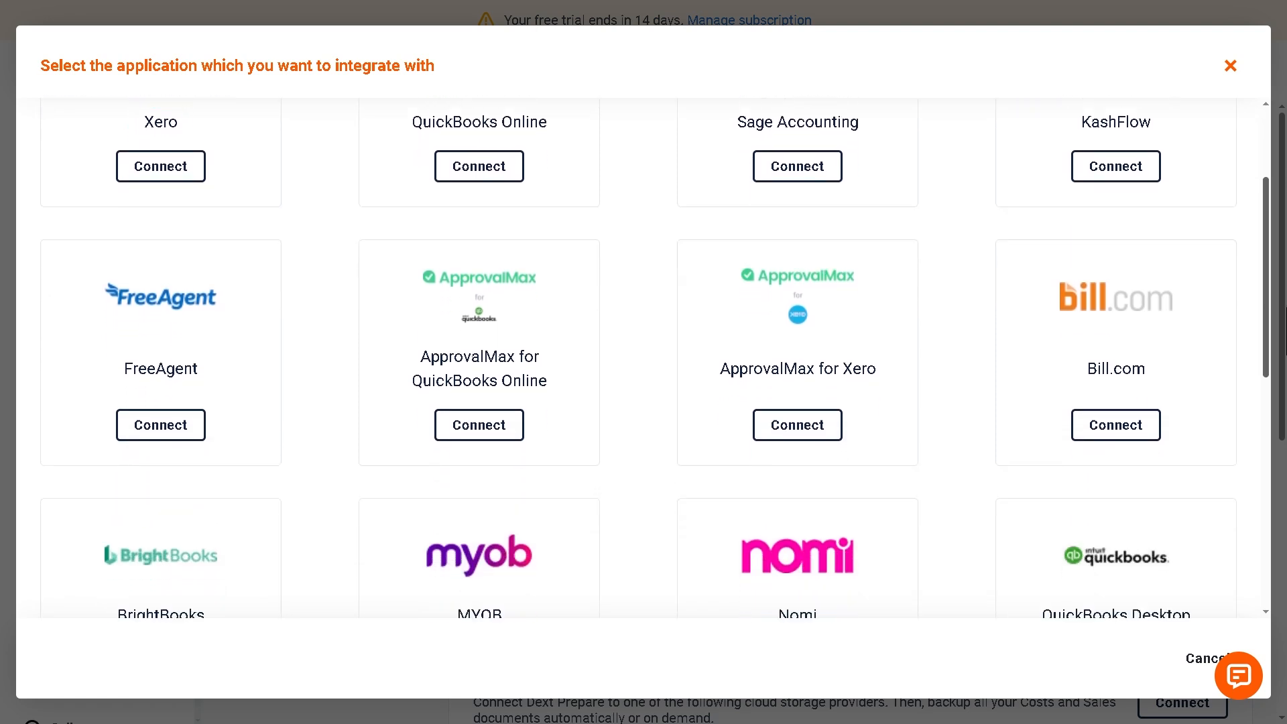
left_click_drag(1286, 354, 1286, 426)
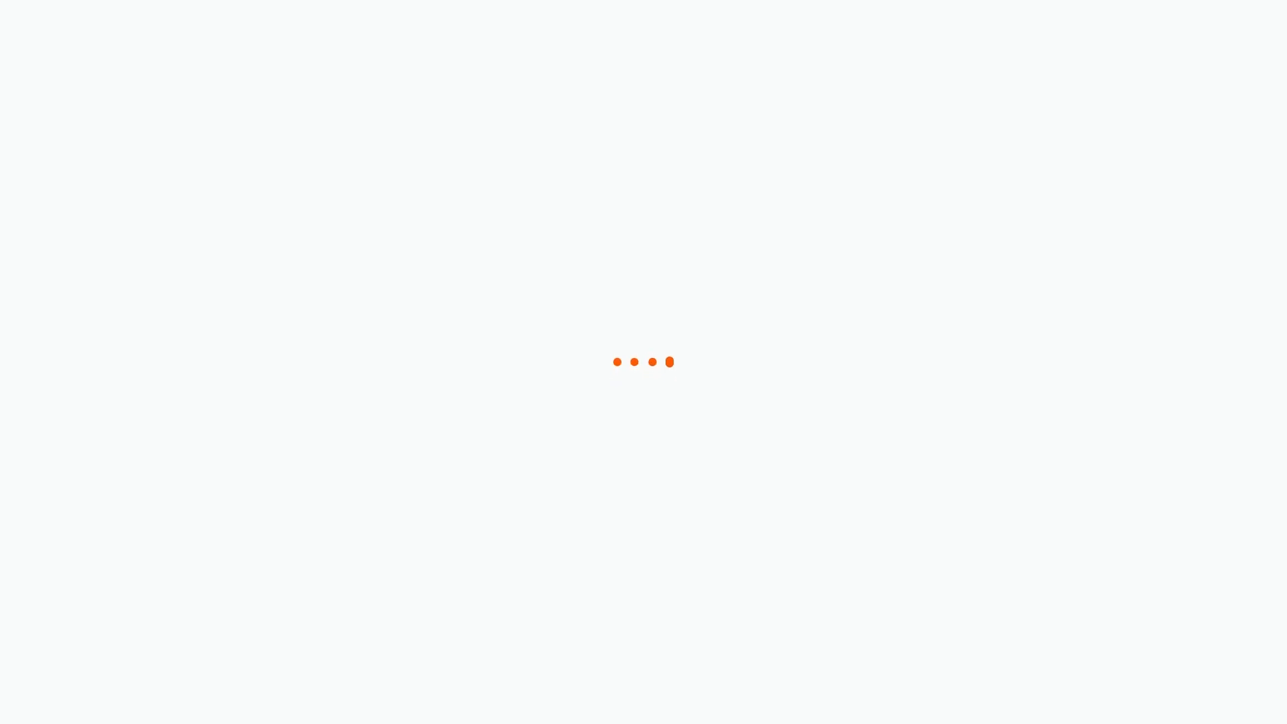